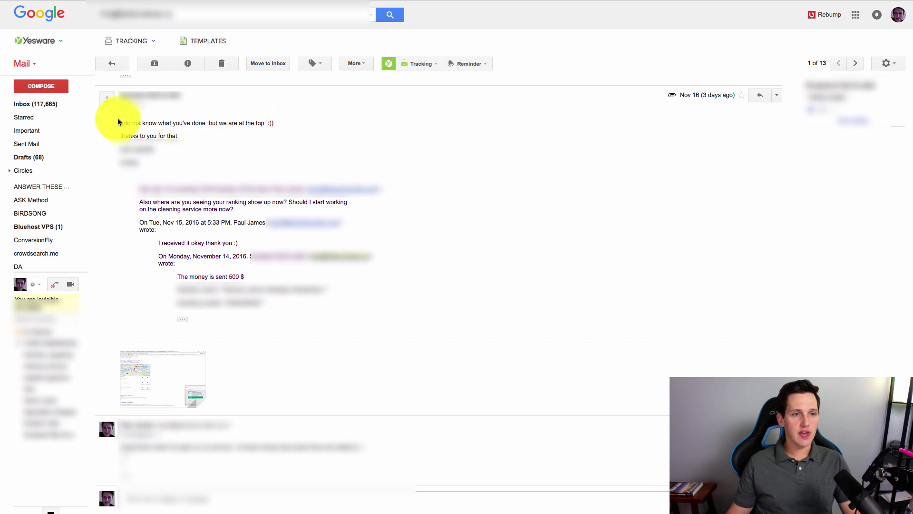
mouse_move(192, 387)
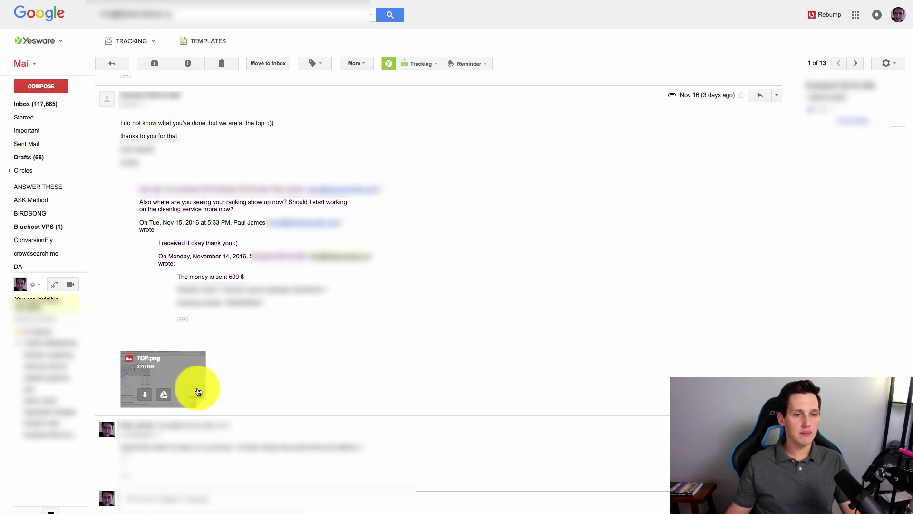
Step: Preview the TOP.png ranking screenshot attached in Gmail
click(176, 360)
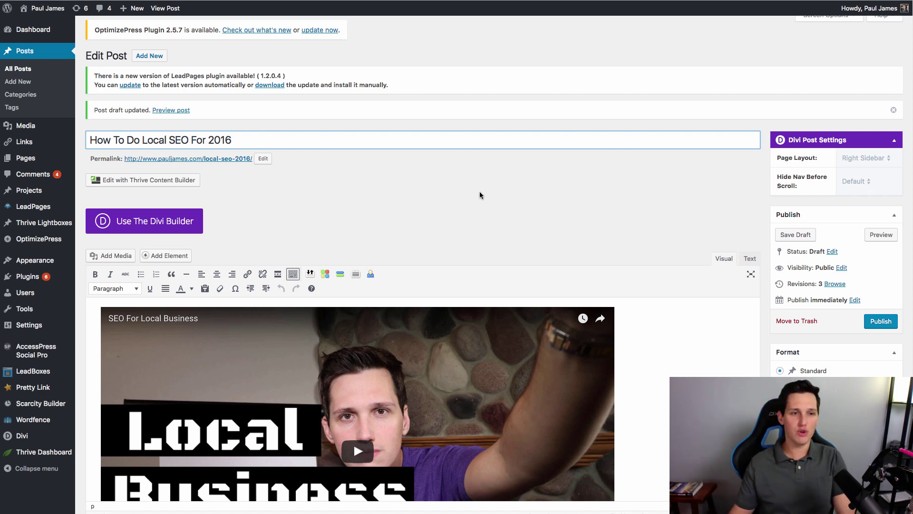
scroll(455, 221, down, 3)
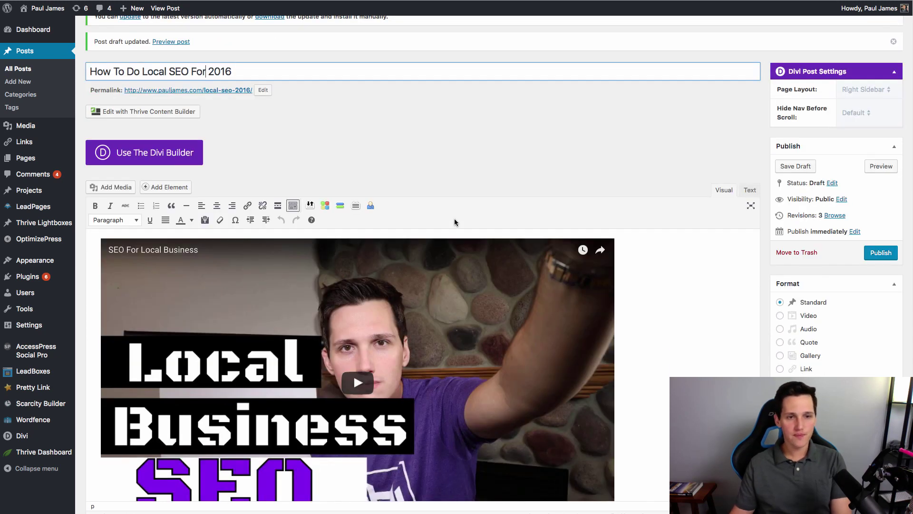
scroll(683, 327, up, 3)
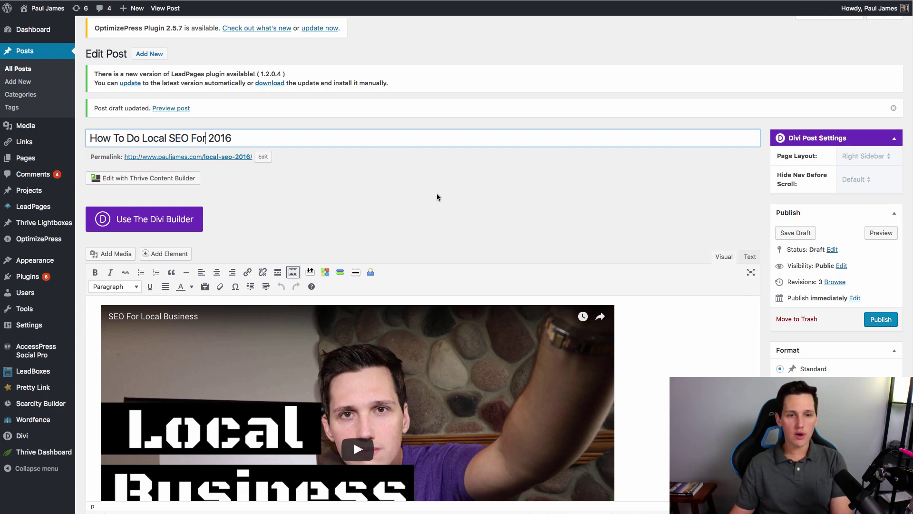
scroll(541, 271, down, 5)
scroll(634, 304, down, 3)
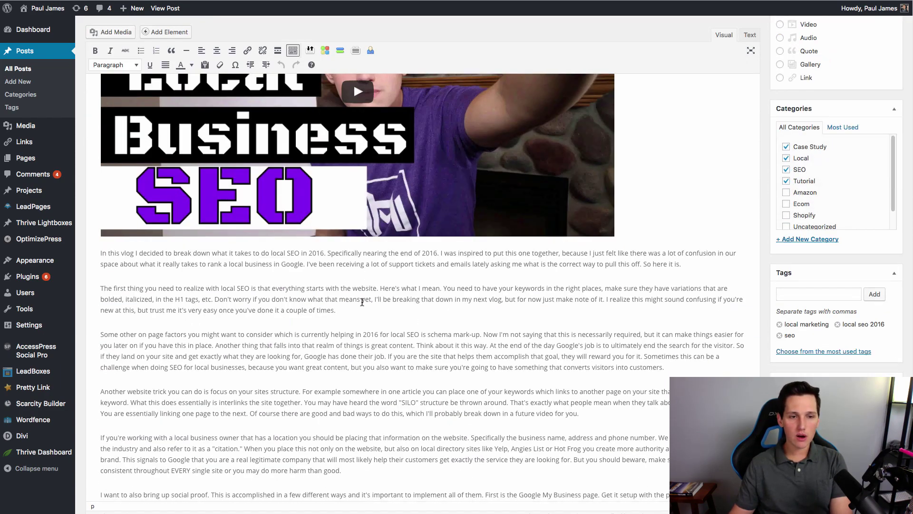
scroll(466, 333, up, 4)
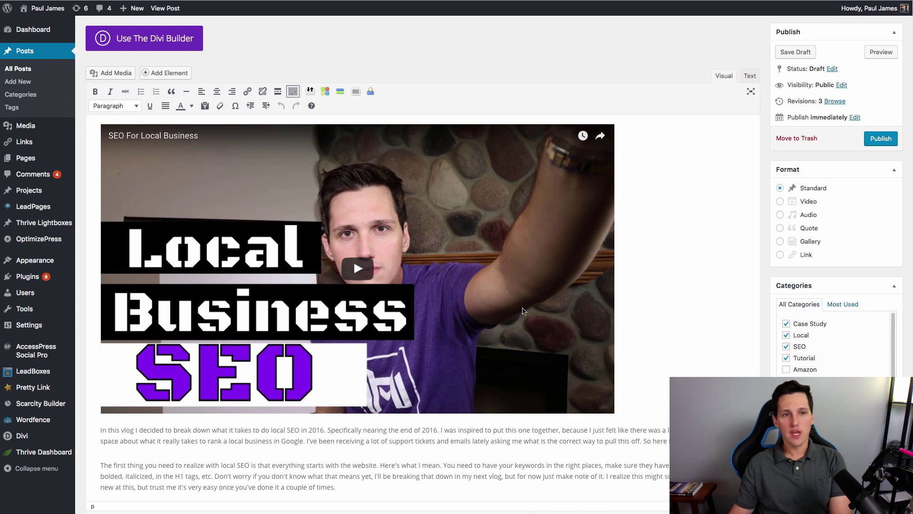
scroll(523, 309, up, 4)
scroll(353, 252, down, 5)
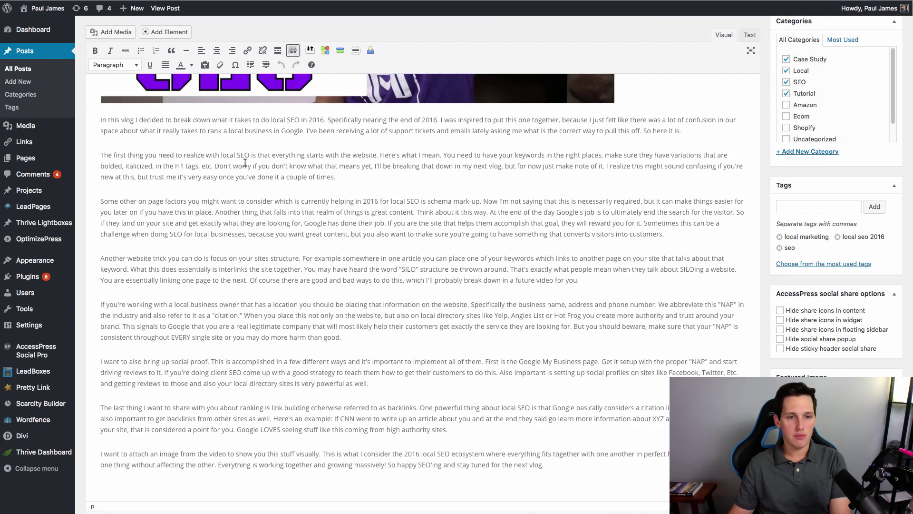
scroll(428, 348, up, 1)
scroll(400, 344, up, 7)
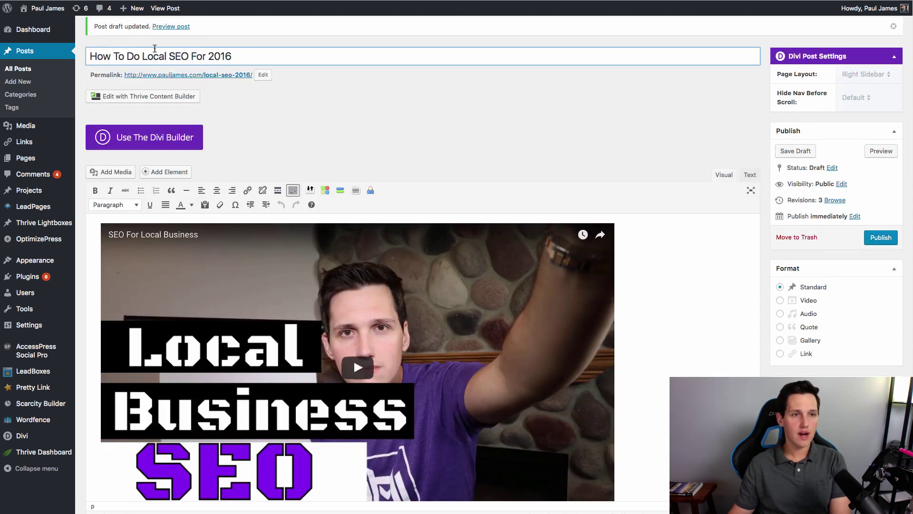
Step: Highlight the keyword Local SEO For 2016 in the post title, then publish the post
drag(143, 56, 245, 50)
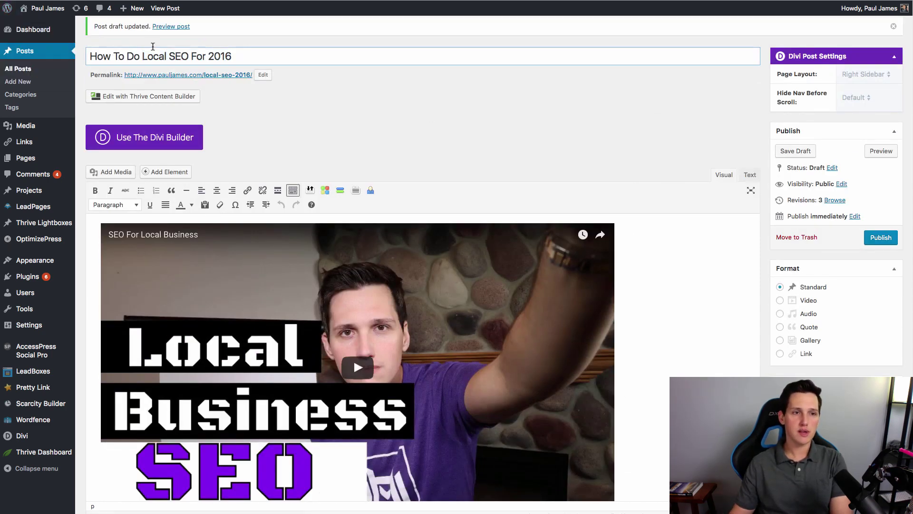
drag(142, 56, 291, 56)
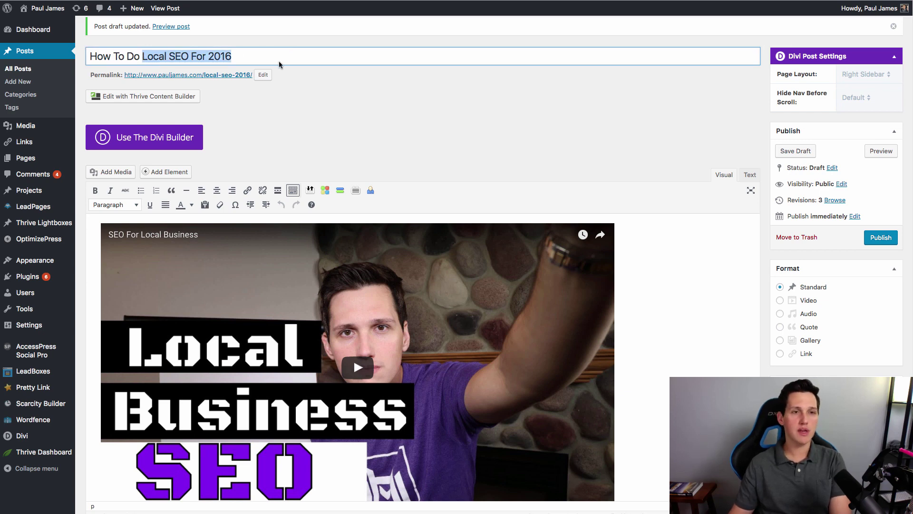
click(206, 56)
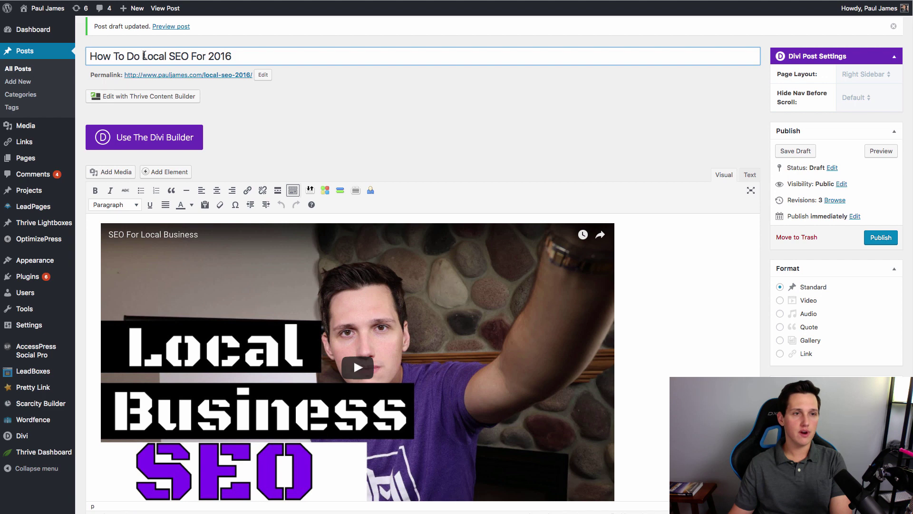
drag(143, 55, 264, 53)
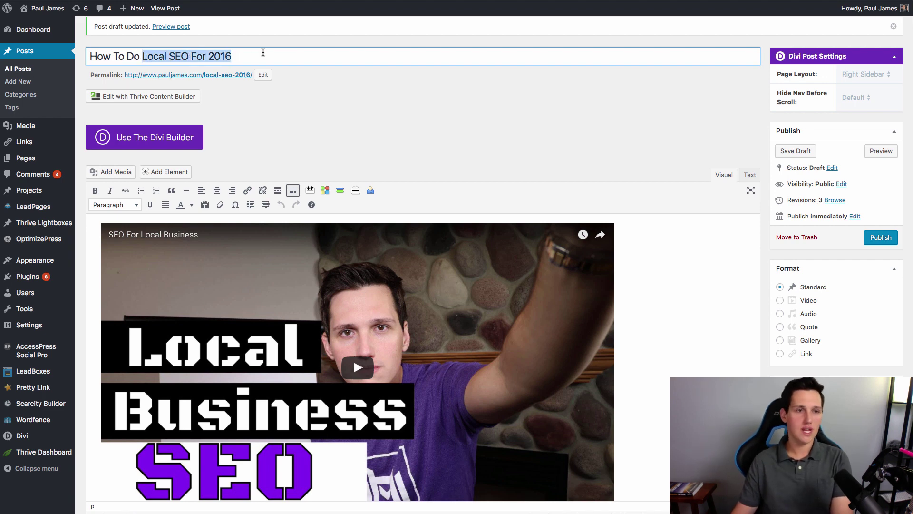
click(244, 57)
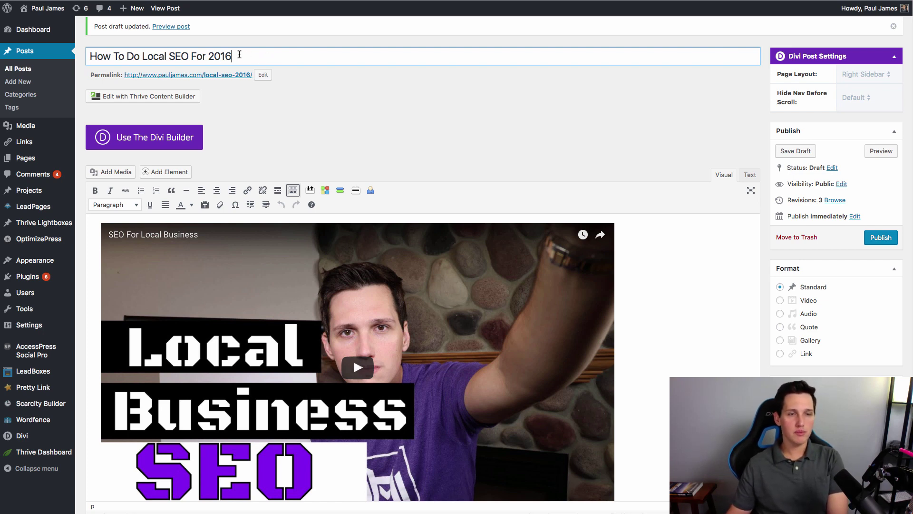
drag(221, 51, 74, 51)
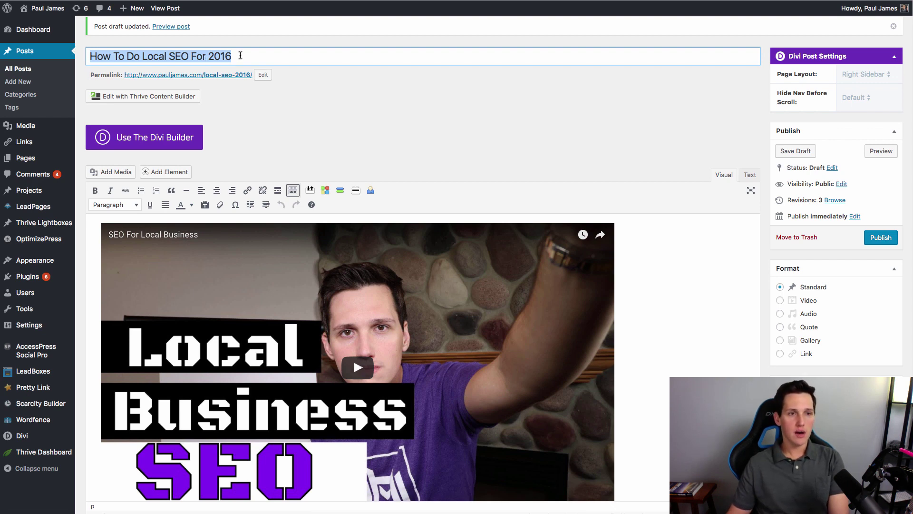
drag(240, 55, 90, 56)
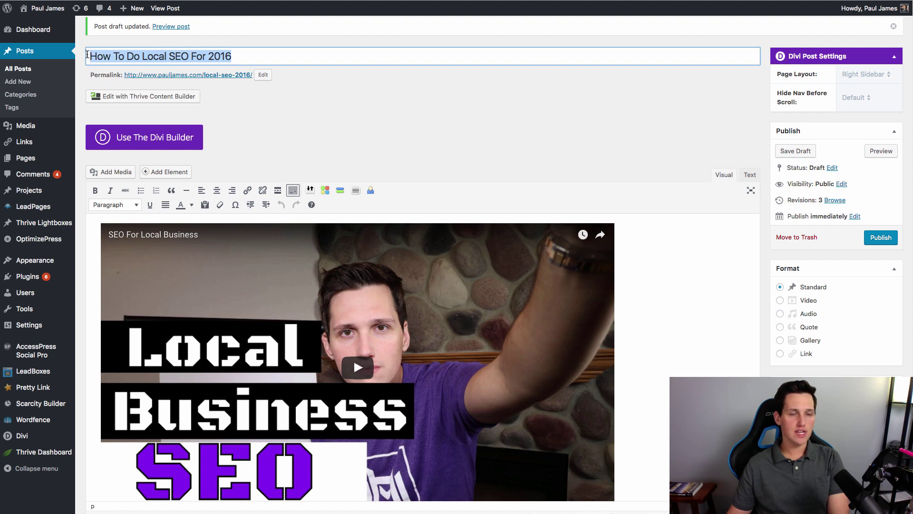
drag(237, 55, 77, 60)
drag(238, 55, 149, 57)
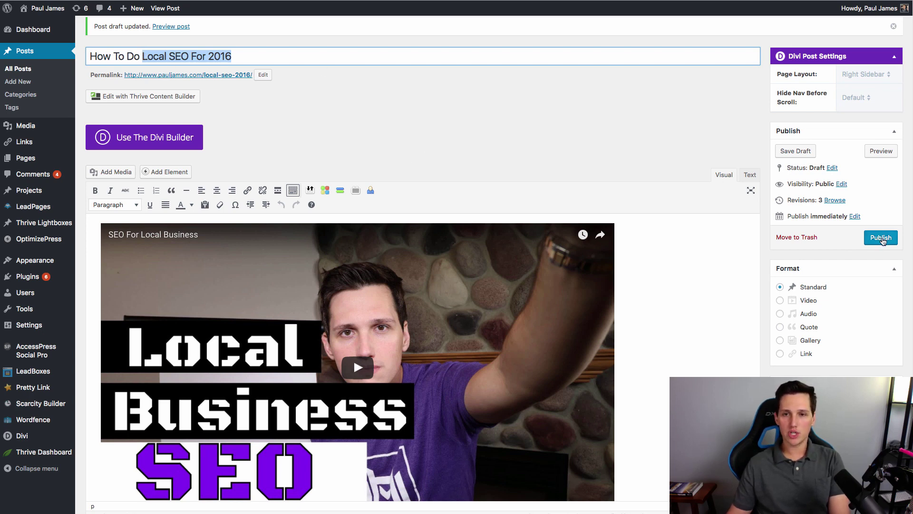
click(881, 238)
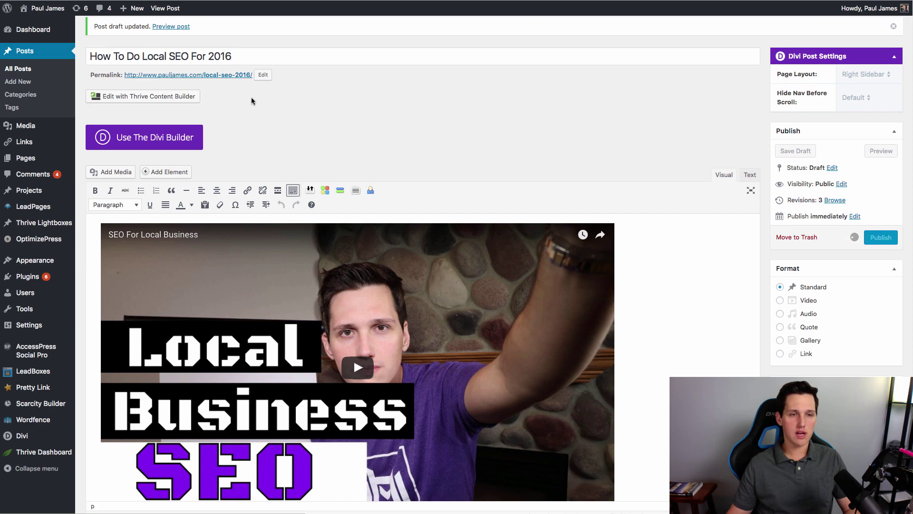
Step: Open the live post, highlight its title, and view the page's HTML source
click(165, 8)
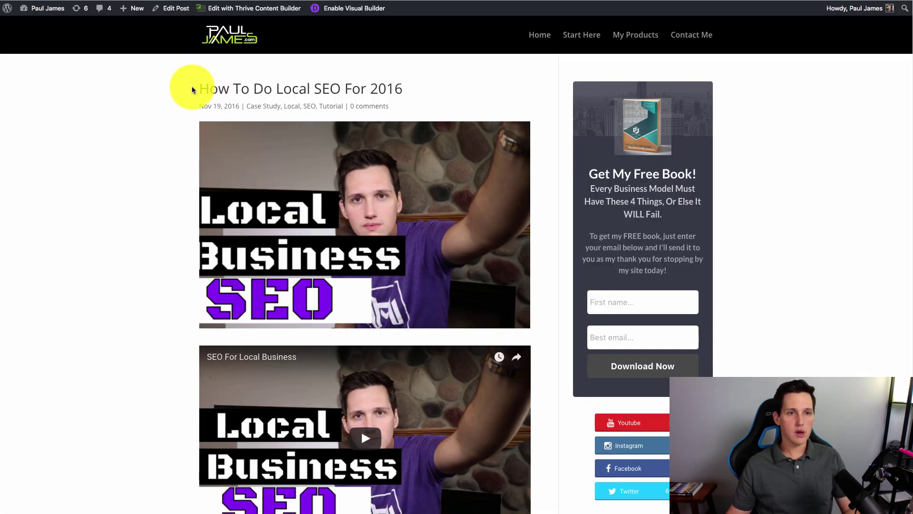
drag(197, 87, 414, 92)
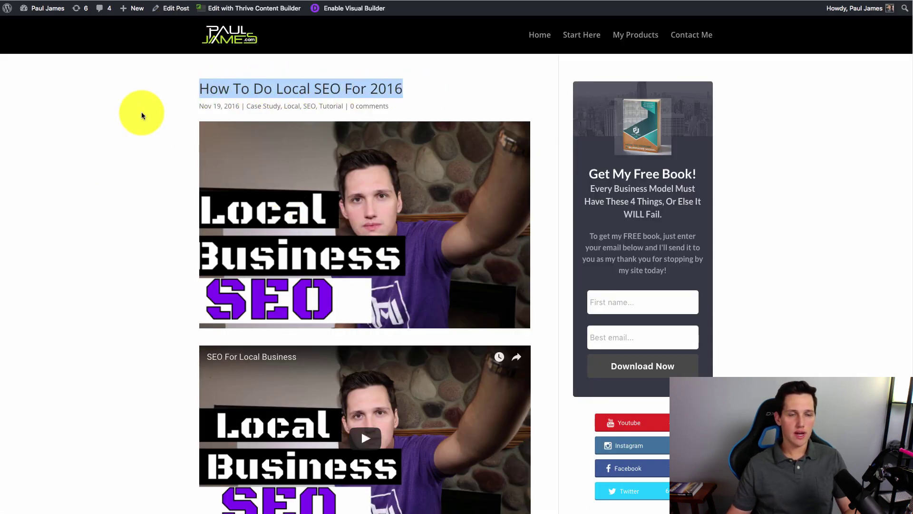
click(131, 129)
right_click(129, 145)
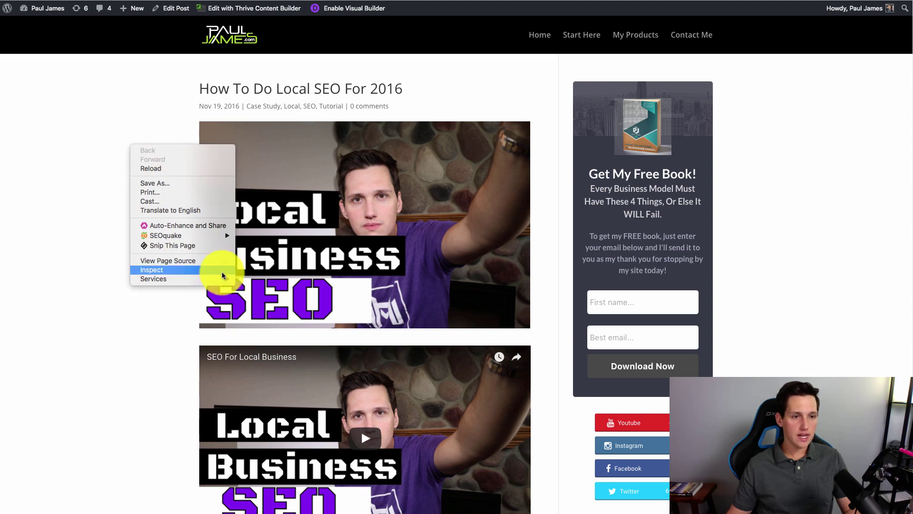
click(195, 261)
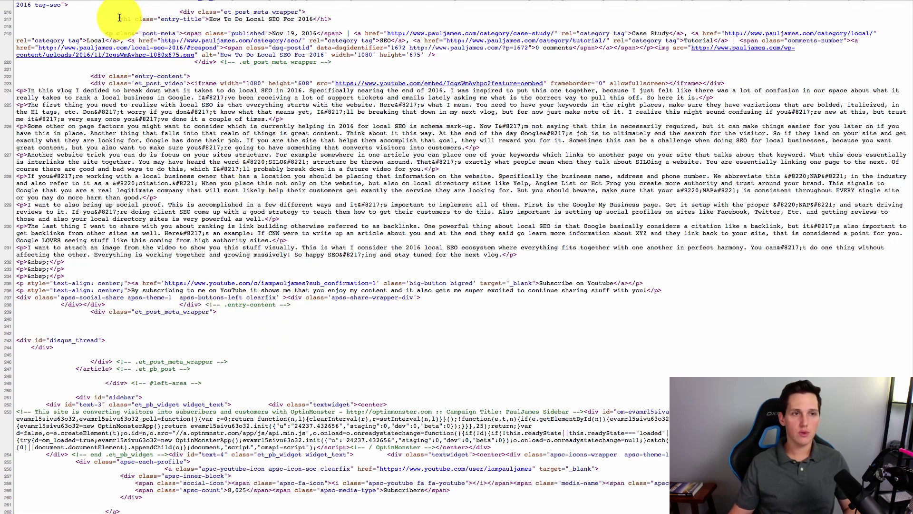
Step: Highlight the h1 title line and the keyword Local SEO For 2016 in the source
drag(120, 19, 312, 19)
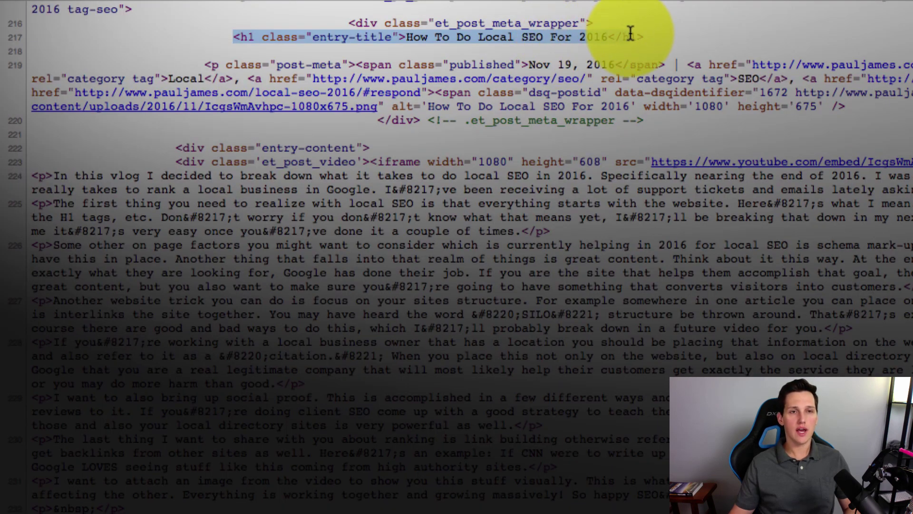
click(645, 33)
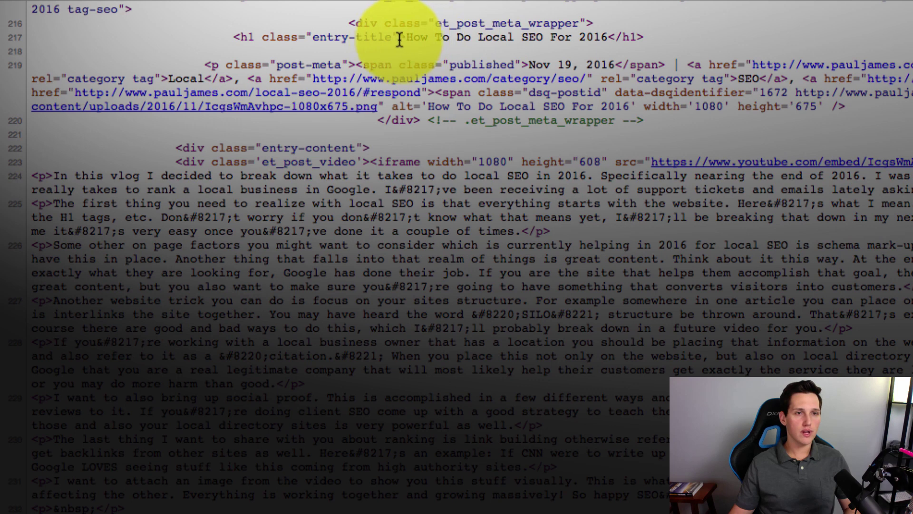
drag(404, 37, 601, 35)
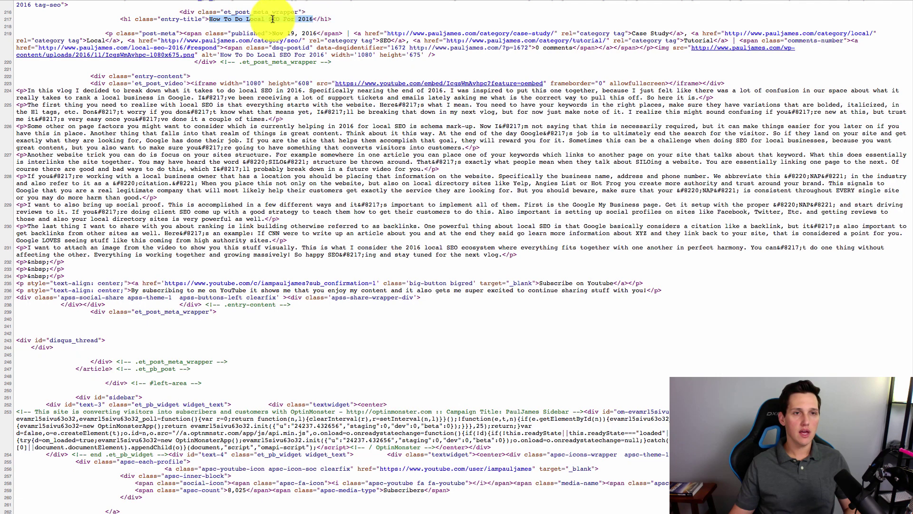
click(476, 36)
drag(246, 18, 312, 18)
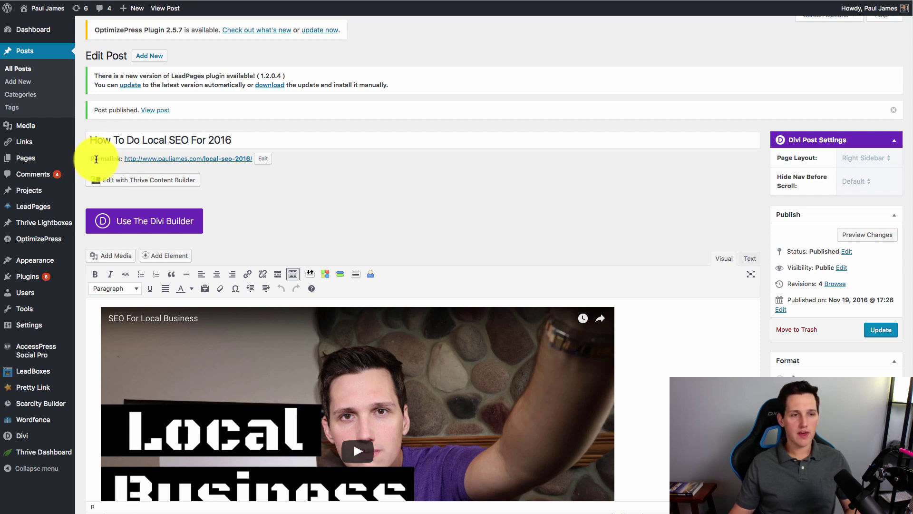
Step: Edit the permalink slug and confirm it as local-seo-2016
click(264, 162)
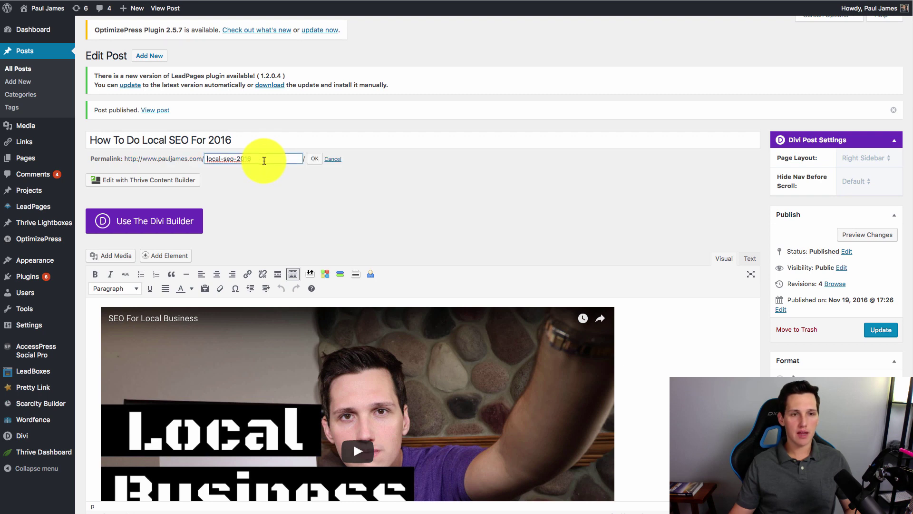
drag(261, 159, 206, 158)
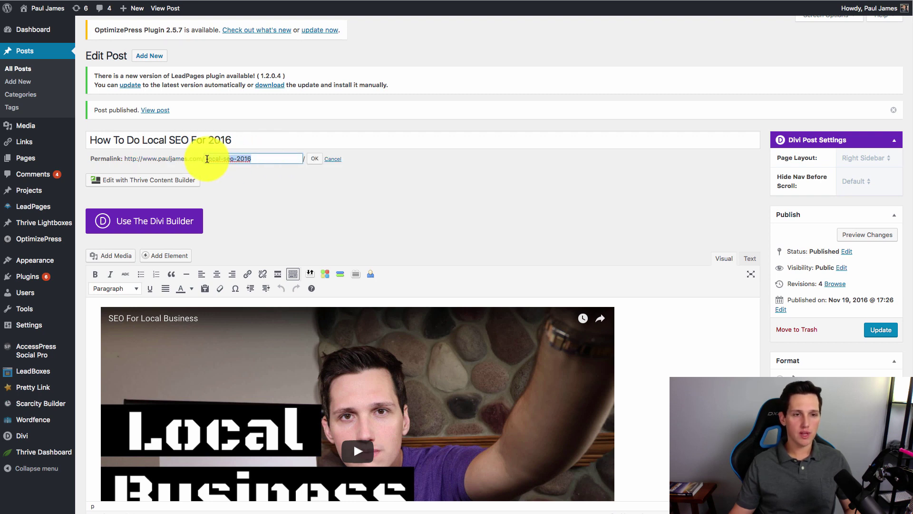
click(218, 158)
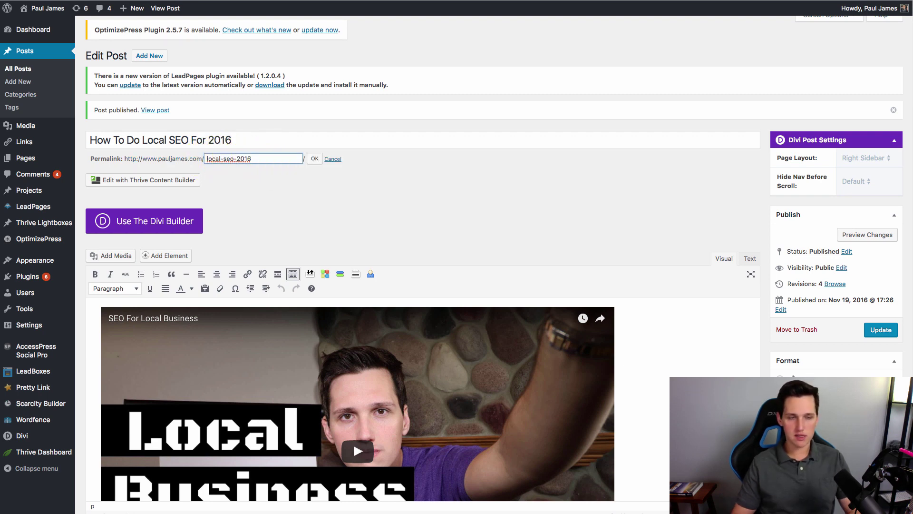
key(BackSpace)
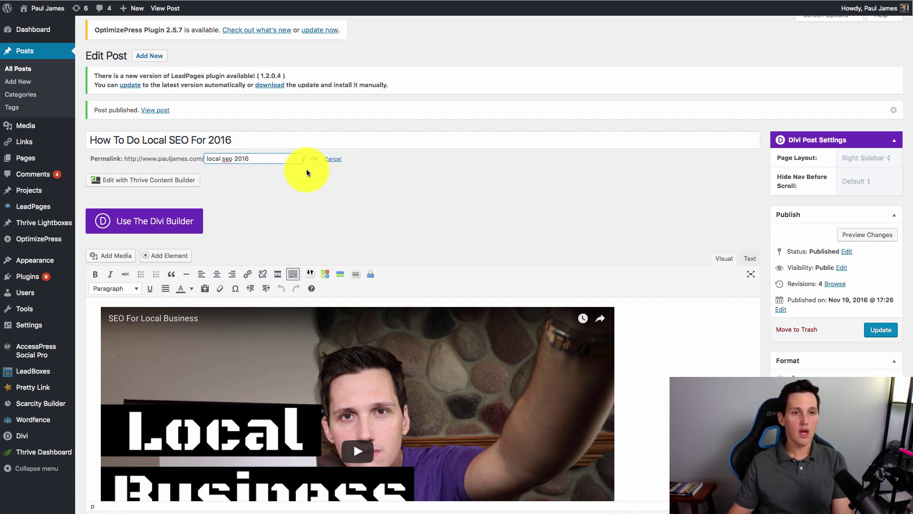
click(314, 158)
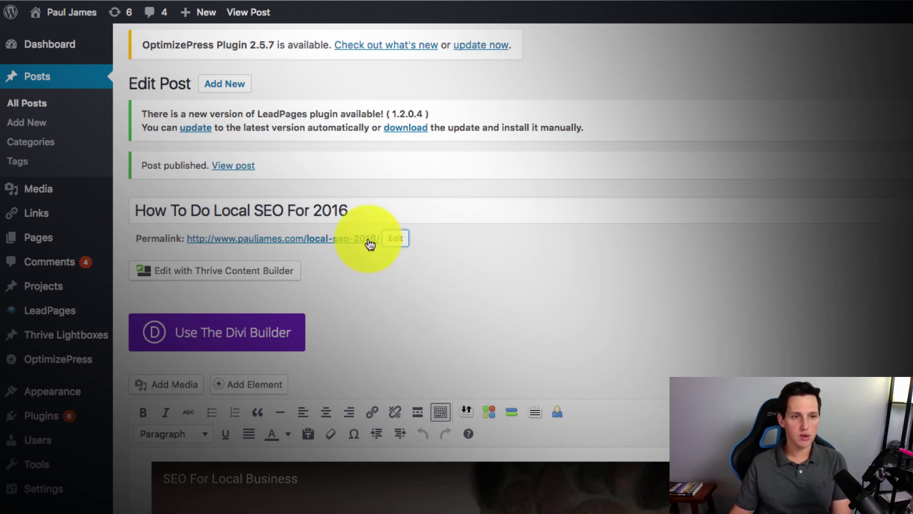
Step: Highlight the full post title text, then deselect it
drag(365, 208, 135, 210)
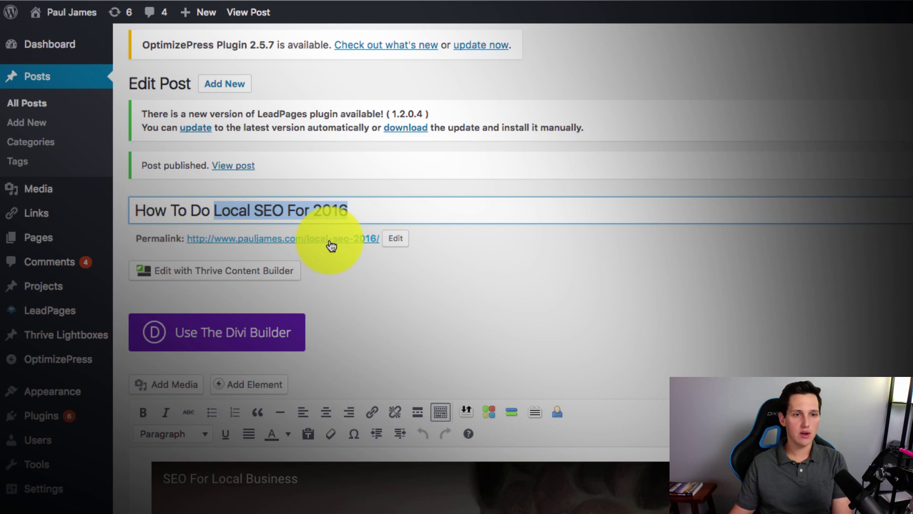
click(418, 285)
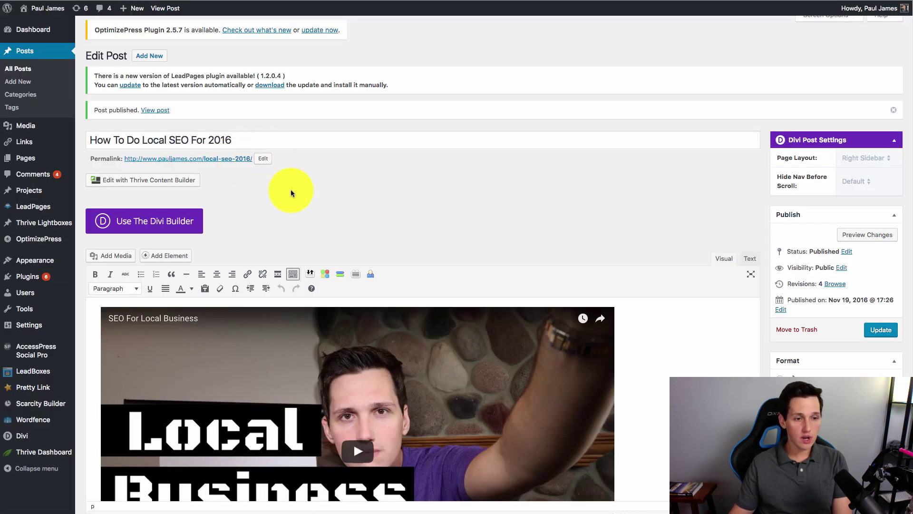
mouse_move(42, 326)
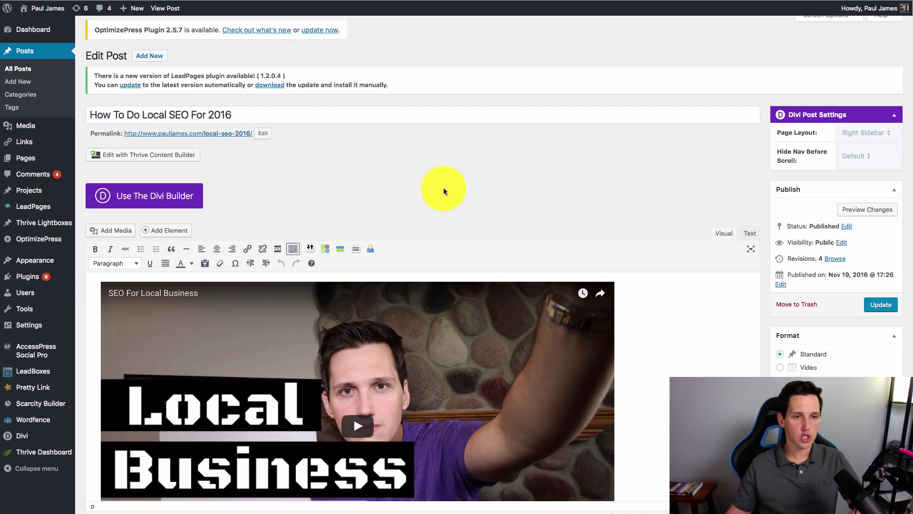
scroll(444, 188, down, 5)
scroll(553, 246, down, 2)
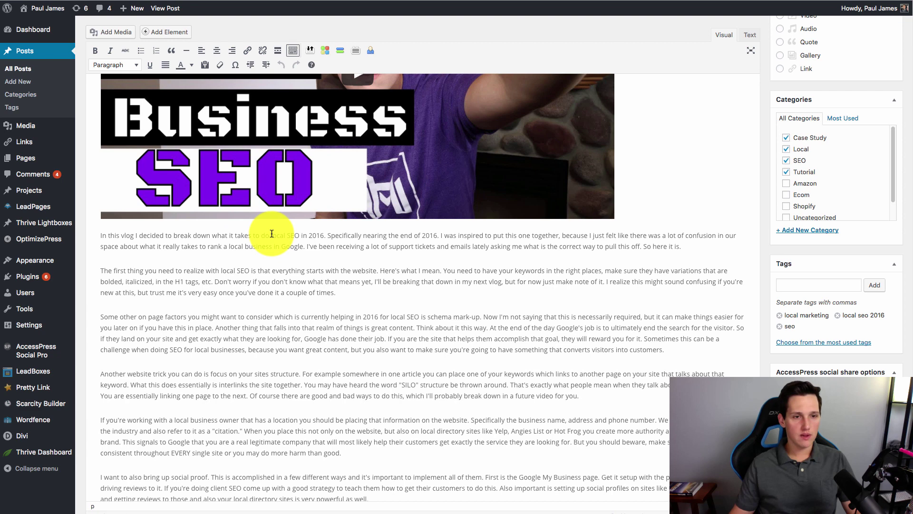
drag(271, 234, 323, 236)
scroll(328, 244, down, 2)
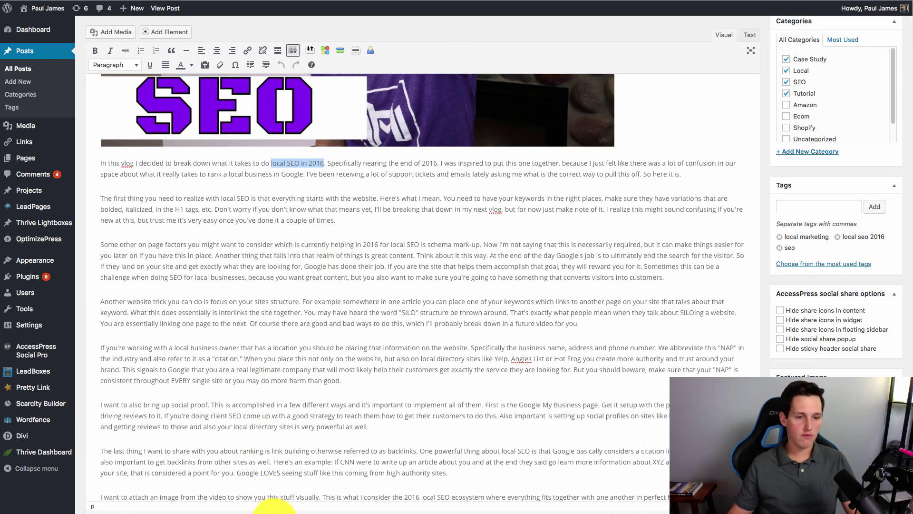
scroll(274, 507, down, 1)
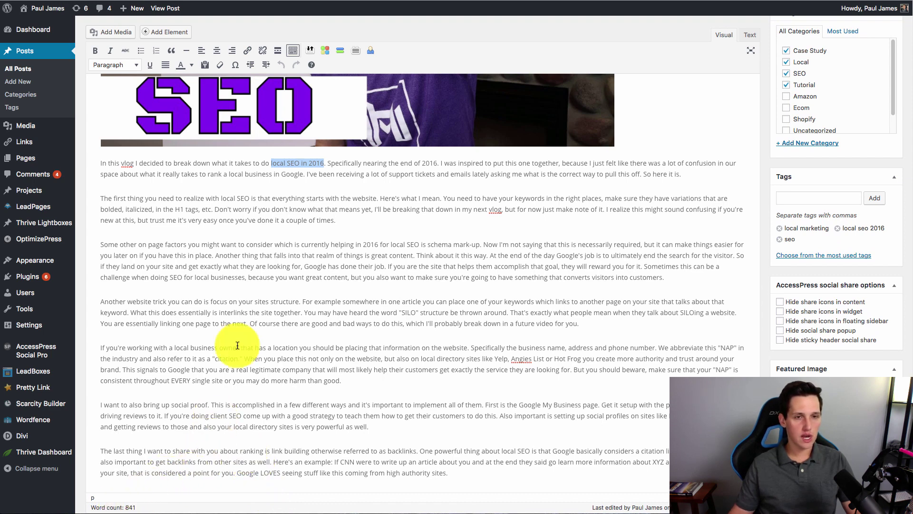
scroll(240, 163, up, 3)
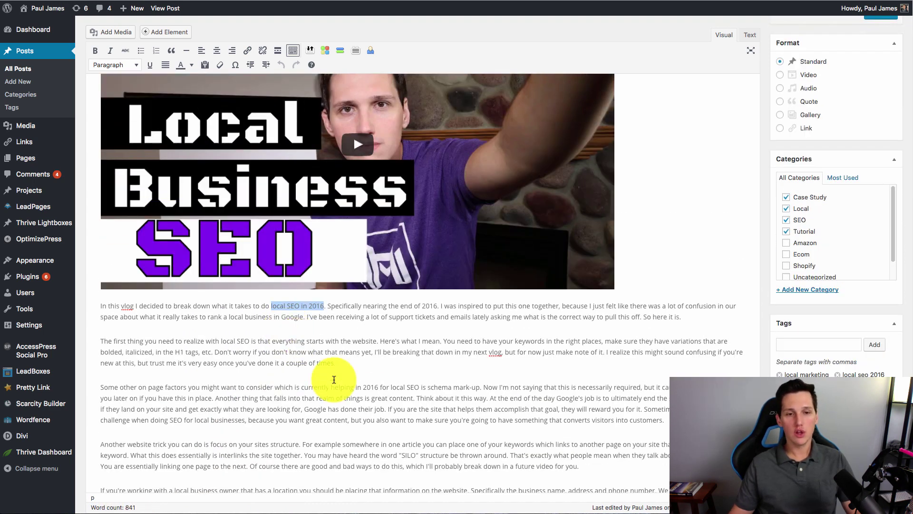
scroll(276, 345, down, 3)
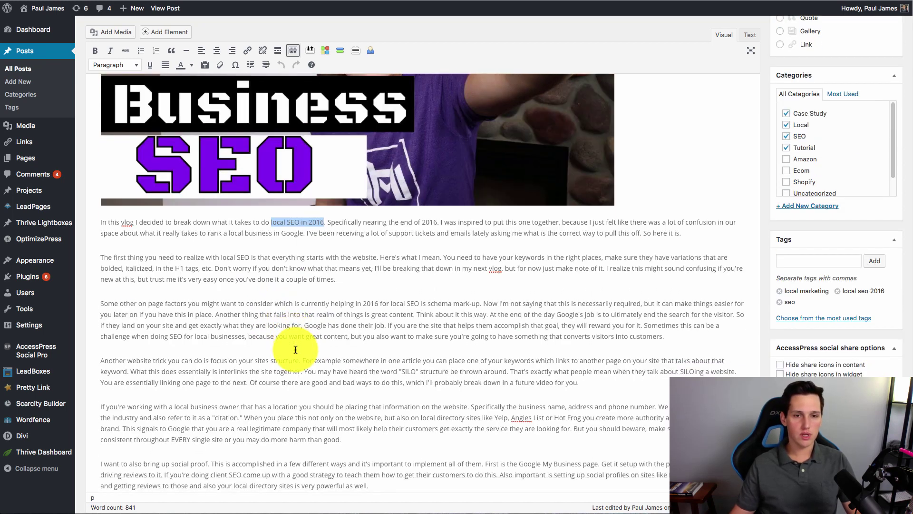
scroll(295, 350, down, 2)
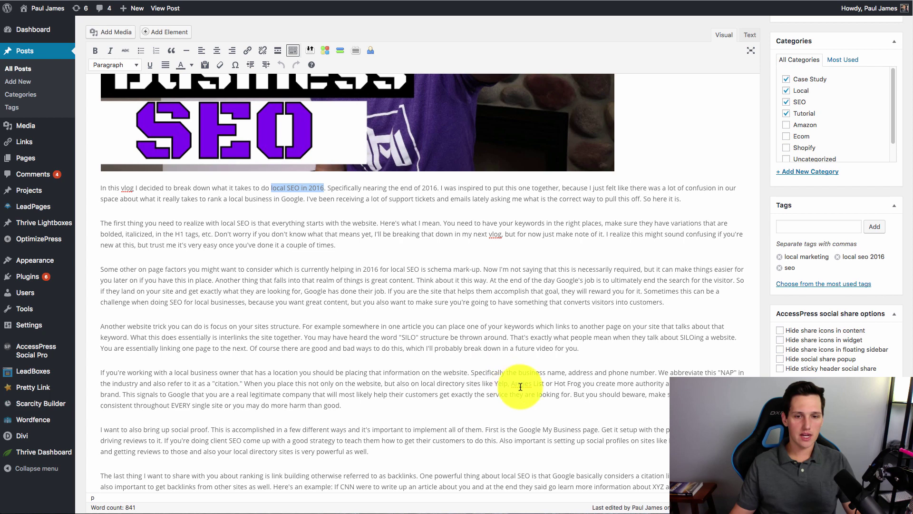
click(540, 387)
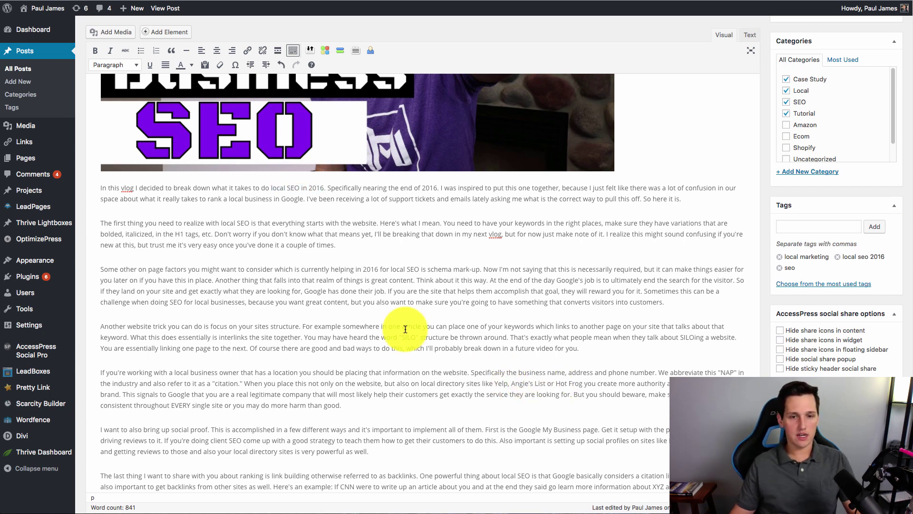
scroll(333, 290, up, 4)
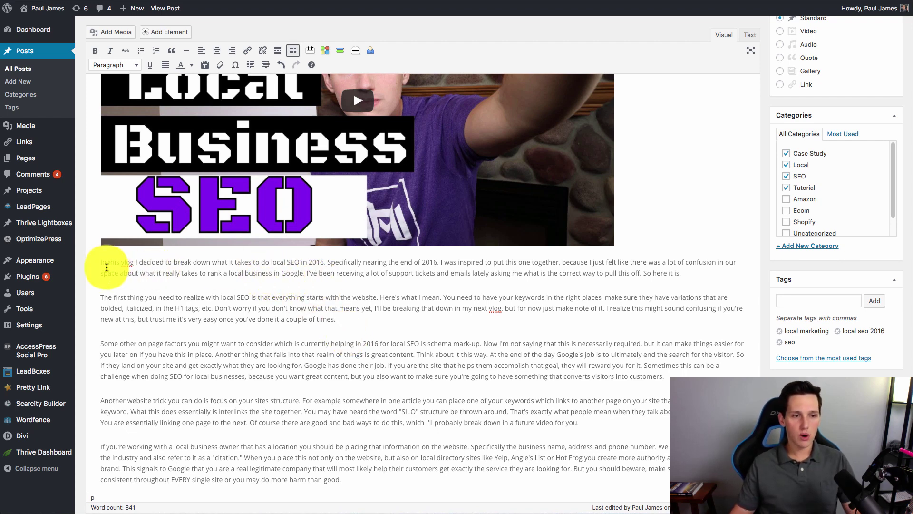
click(272, 262)
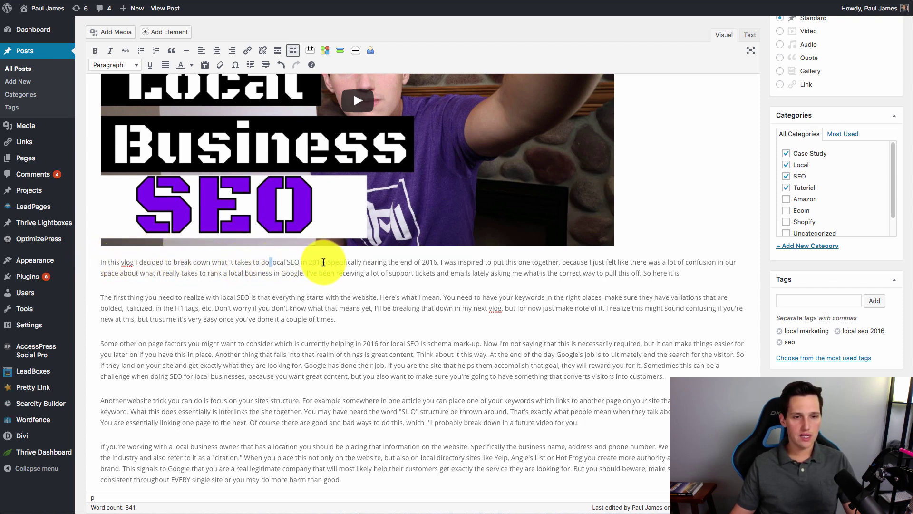
drag(324, 262, 277, 261)
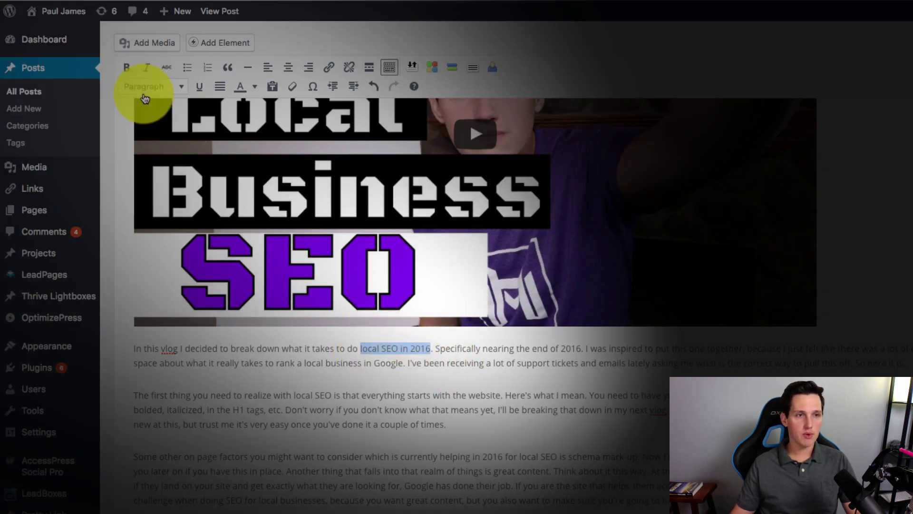
Step: Bold 'local SEO in 2016', then select '2016 for local SEO' in the third paragraph
click(128, 69)
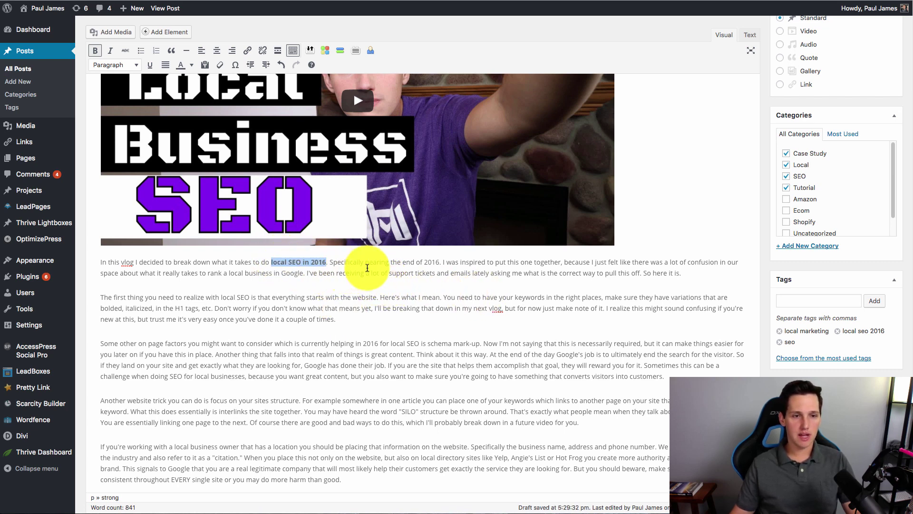
click(371, 274)
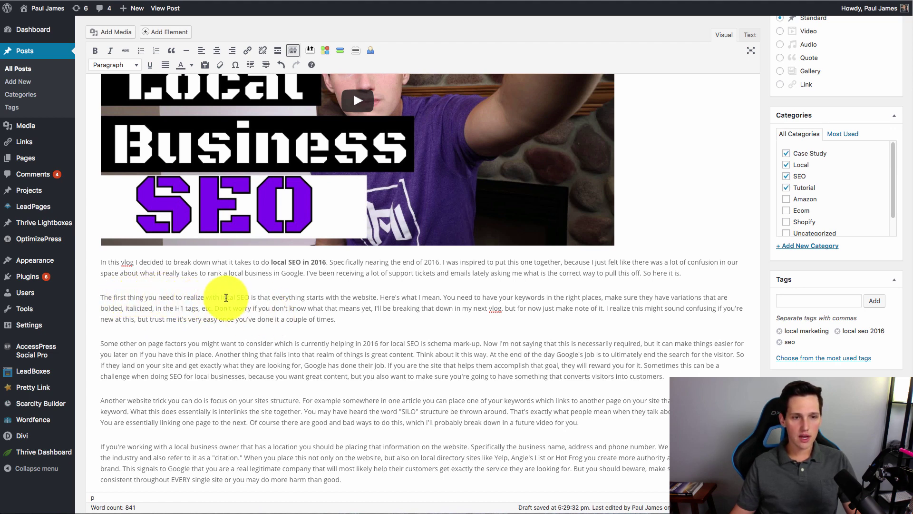
drag(222, 297, 247, 297)
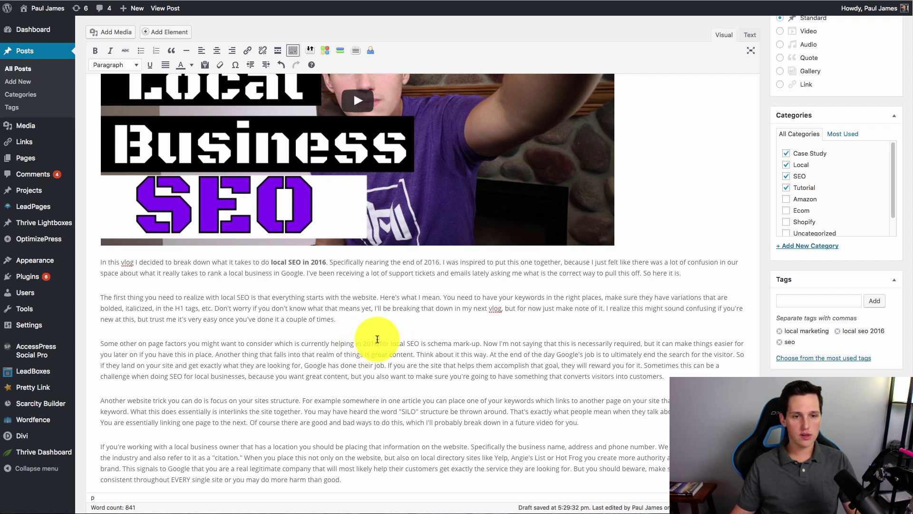
drag(363, 343, 420, 343)
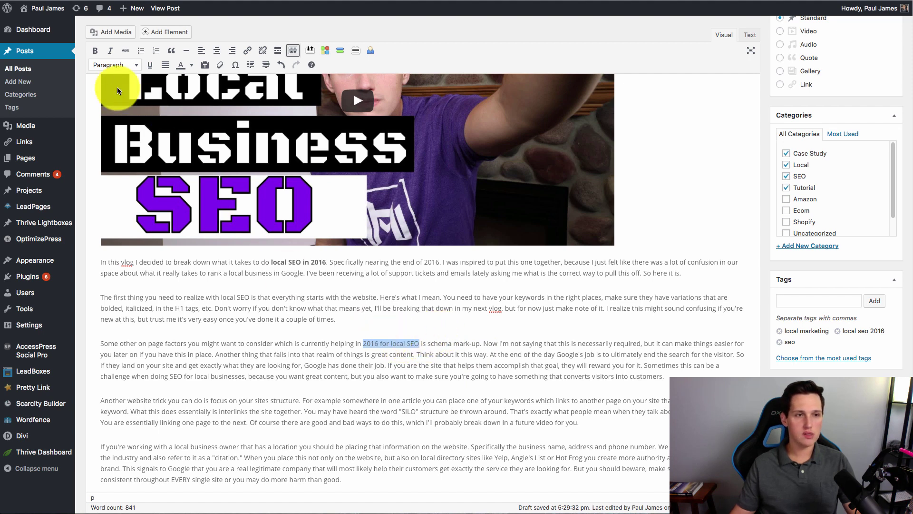
Step: Italicize '2016 for local SEO' and underline '2016 local SEO' in the last paragraph
click(111, 51)
scroll(465, 374, down, 4)
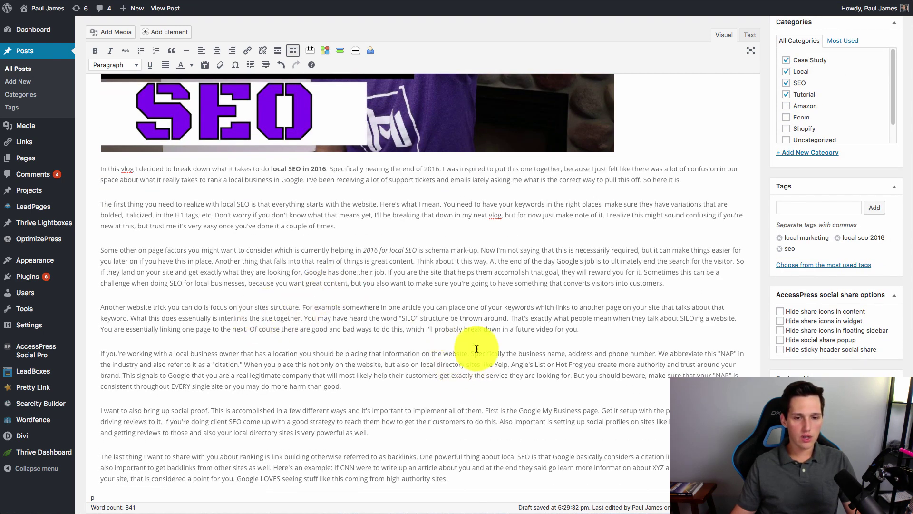
scroll(366, 364, down, 2)
scroll(218, 427, down, 1)
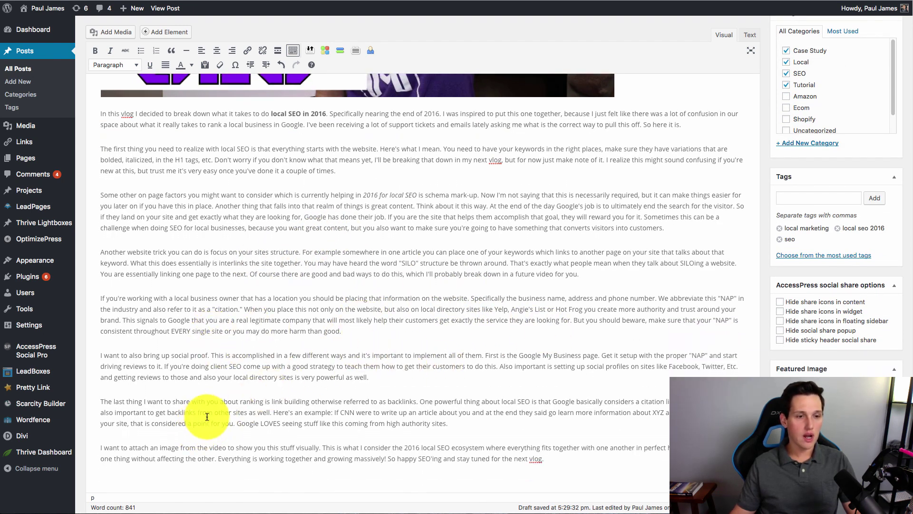
double_click(412, 434)
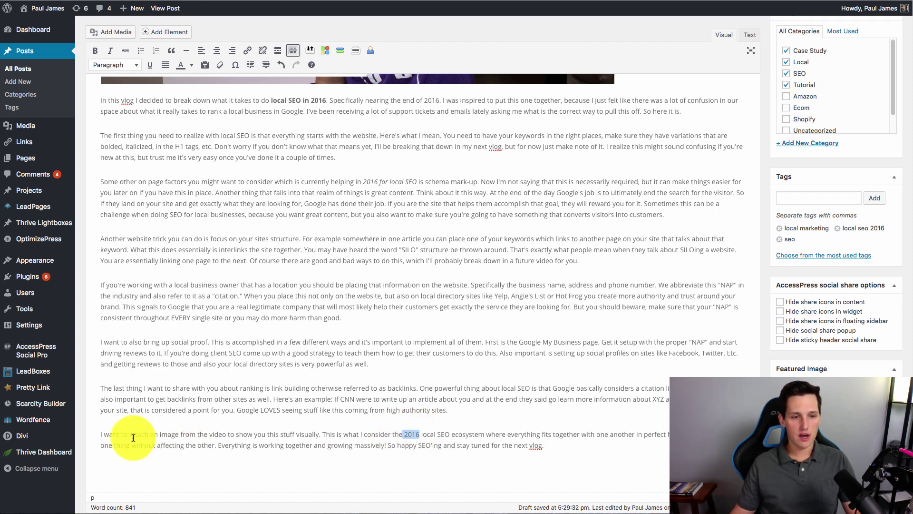
key(Home)
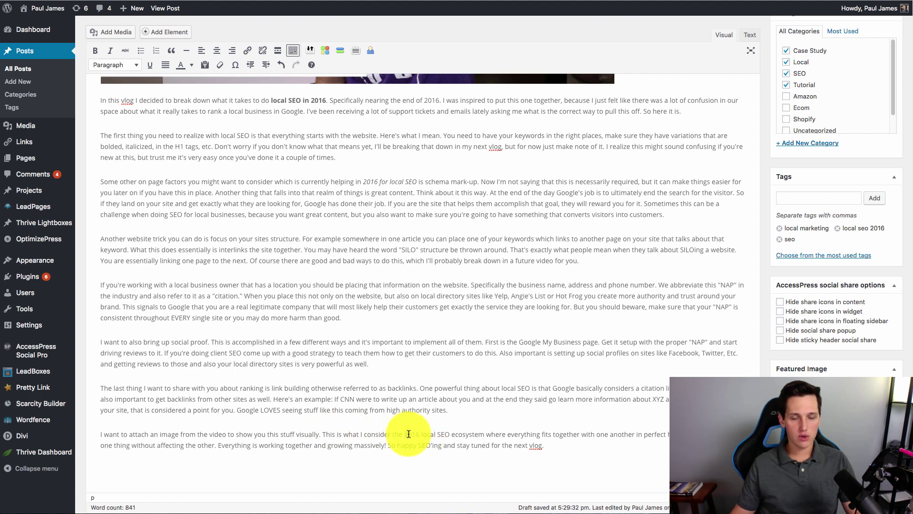
drag(405, 434, 430, 433)
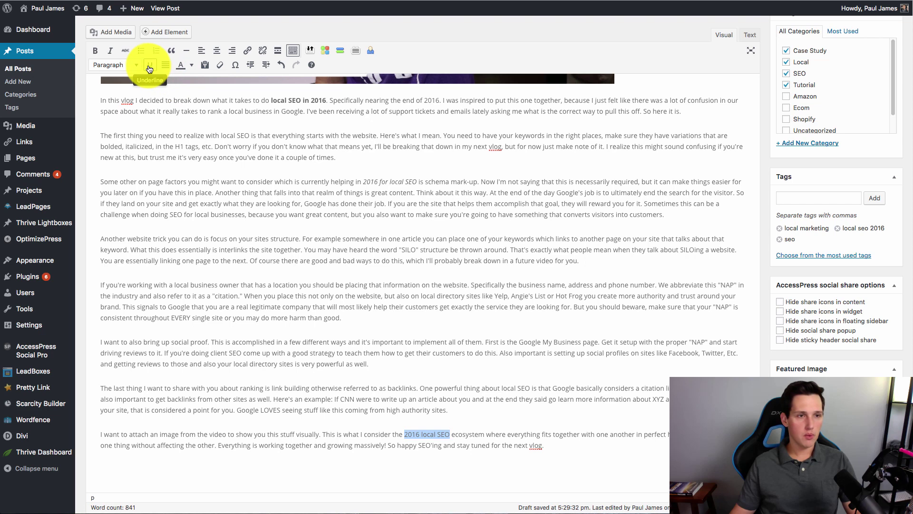
click(245, 433)
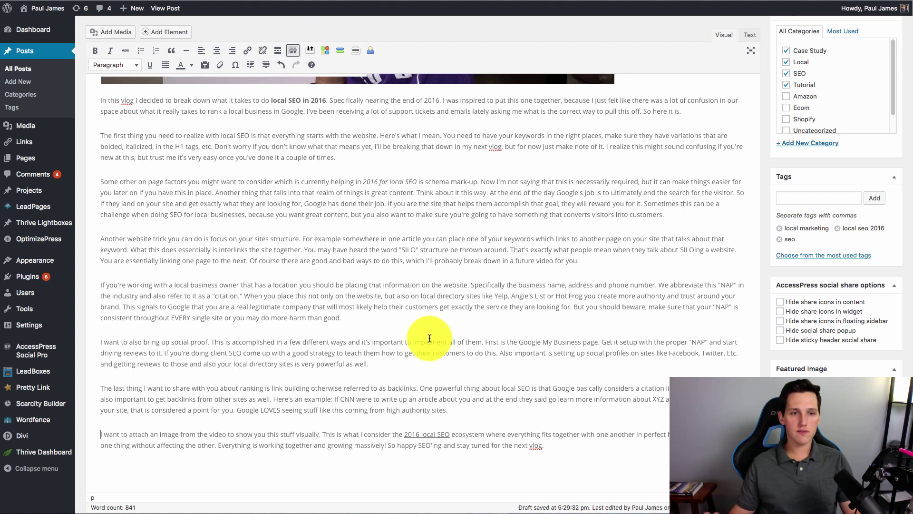
Step: Insert an empty paragraph above the image paragraph and open the media library there
scroll(479, 373, down, 1)
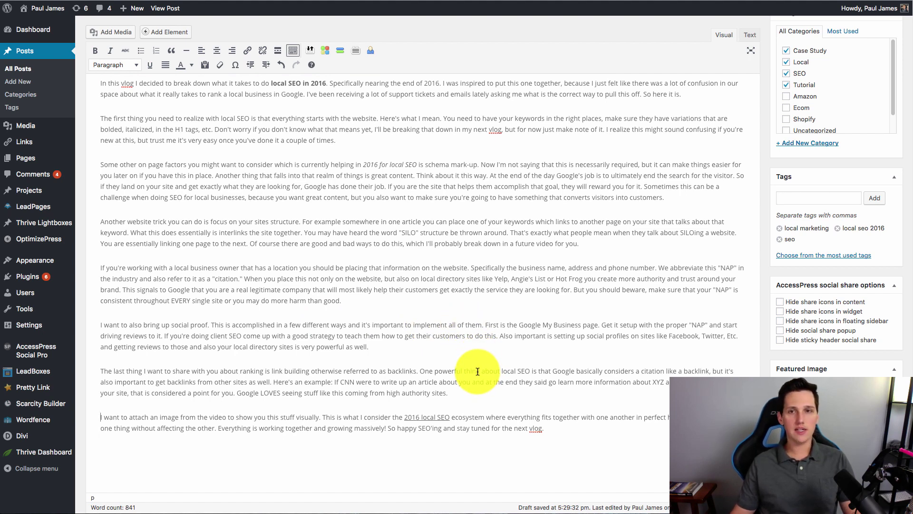
scroll(471, 373, up, 4)
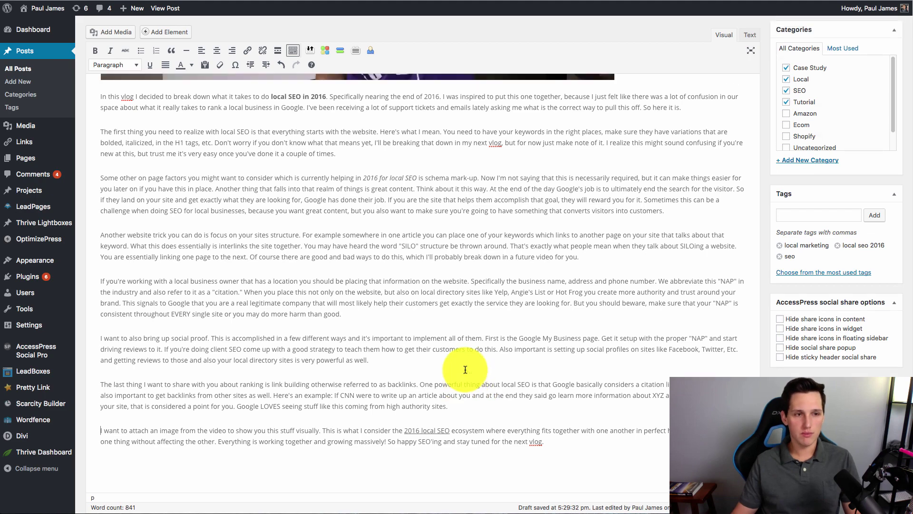
scroll(451, 376, up, 6)
scroll(446, 381, down, 8)
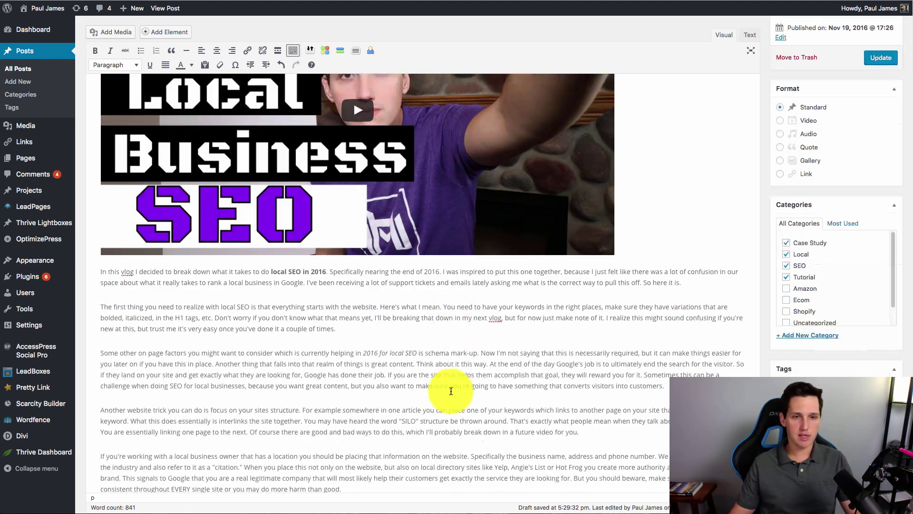
scroll(444, 386, down, 3)
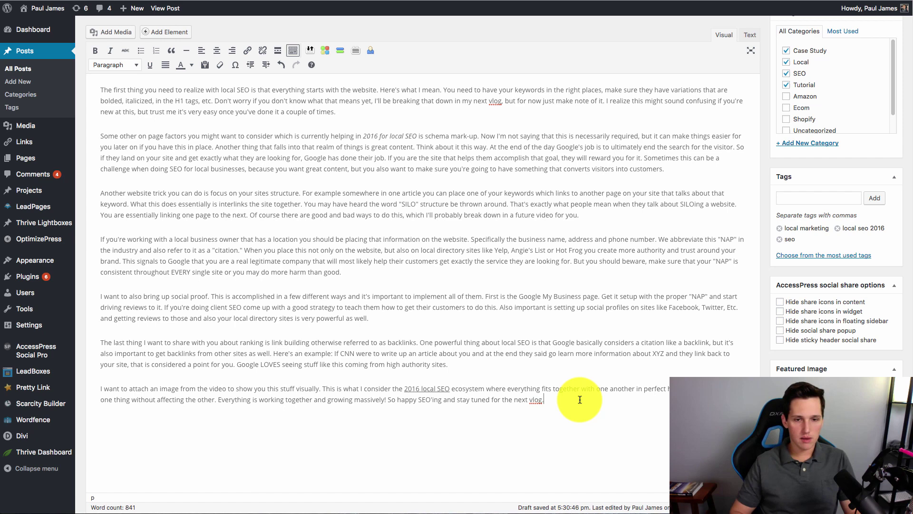
scroll(580, 399, down, 5)
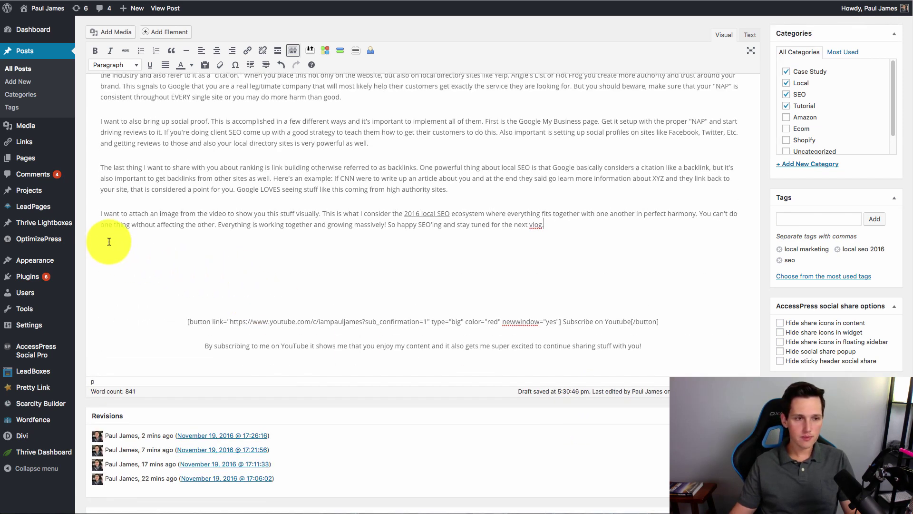
click(108, 243)
scroll(187, 257, up, 1)
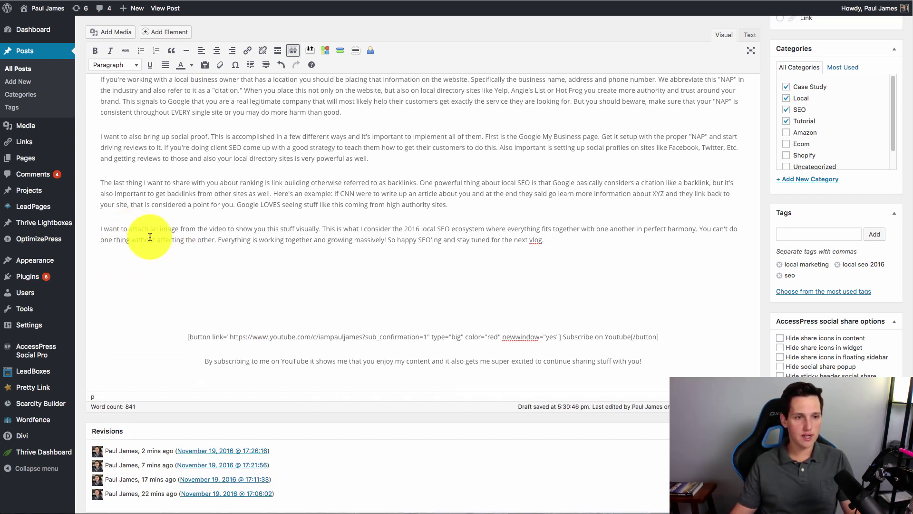
key(Return)
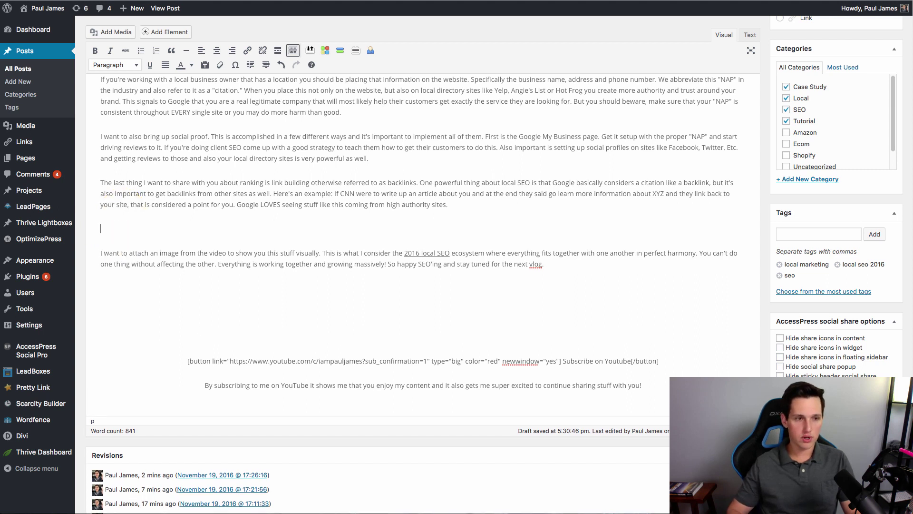
click(101, 229)
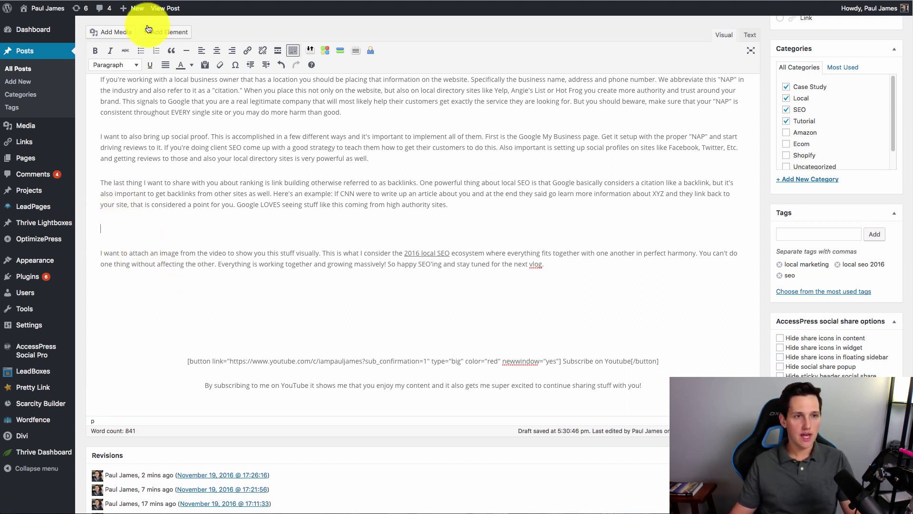
click(121, 42)
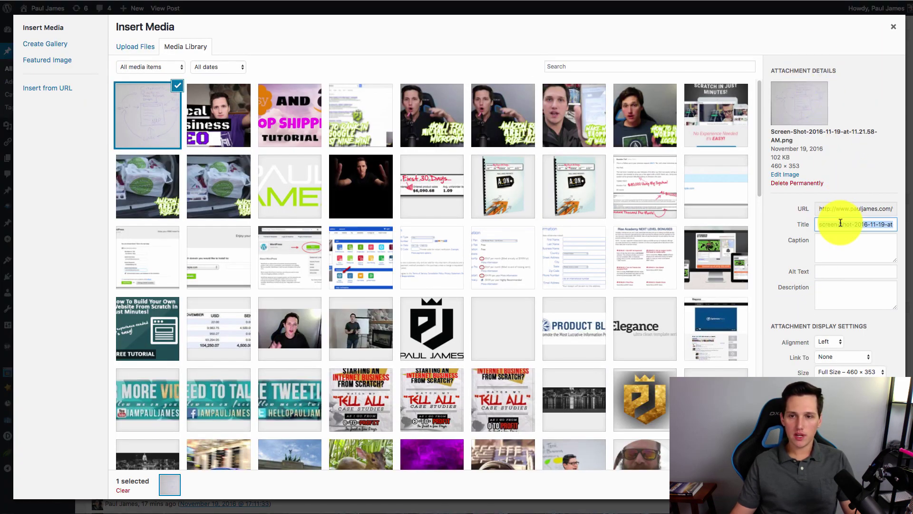
Step: Insert the whiteboard image with alt text 'local seo 2016' and title 'how to do local seo in 2016'
click(839, 273)
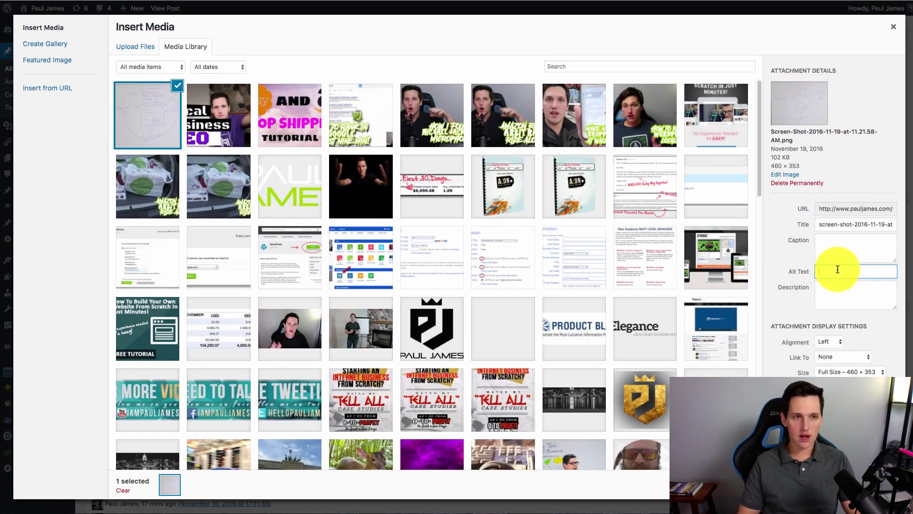
text(local seo 2016)
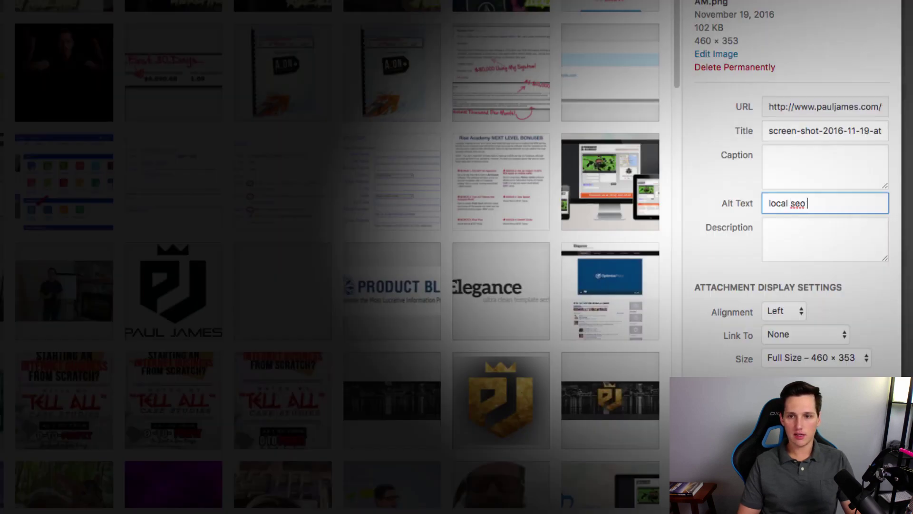
triple_click(814, 129)
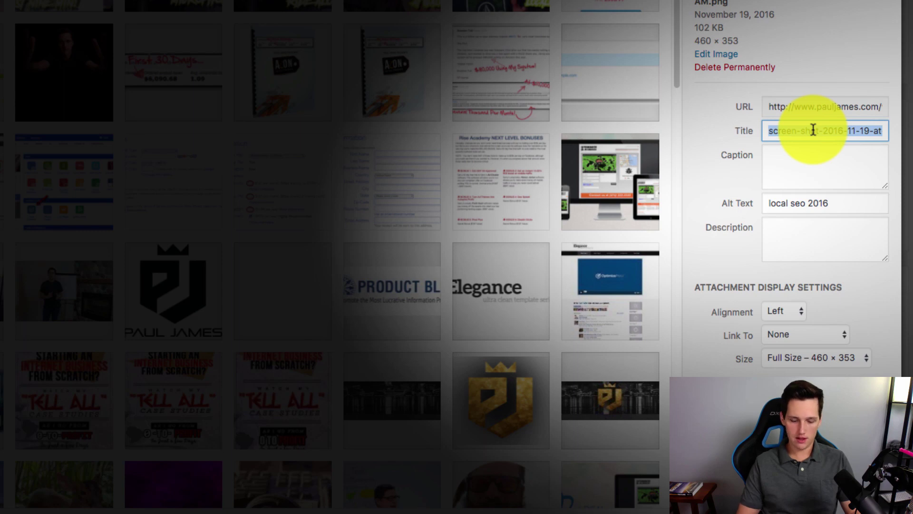
text(how to do local seo in 2016)
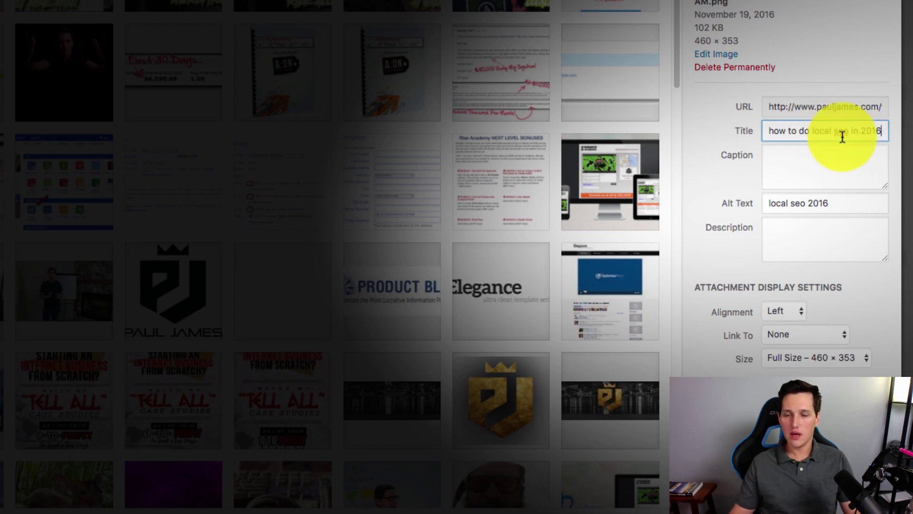
drag(844, 204, 748, 207)
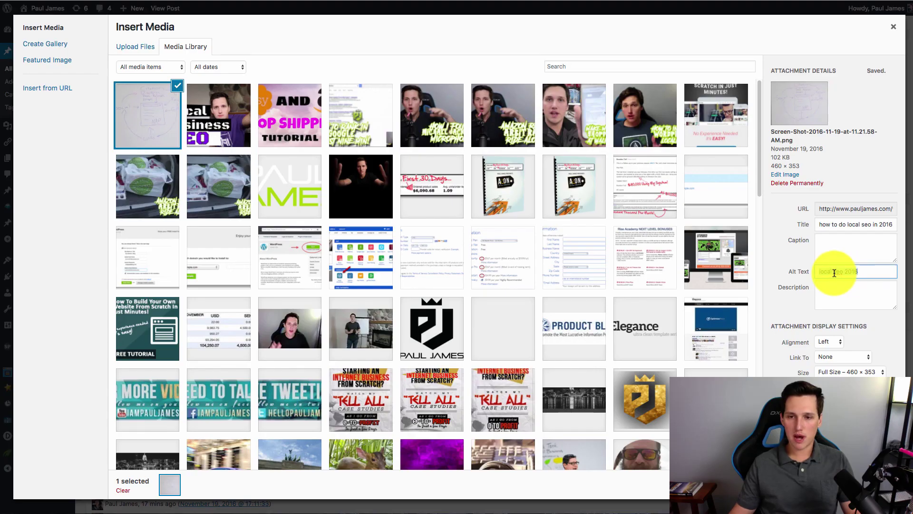
click(818, 204)
drag(861, 269, 811, 267)
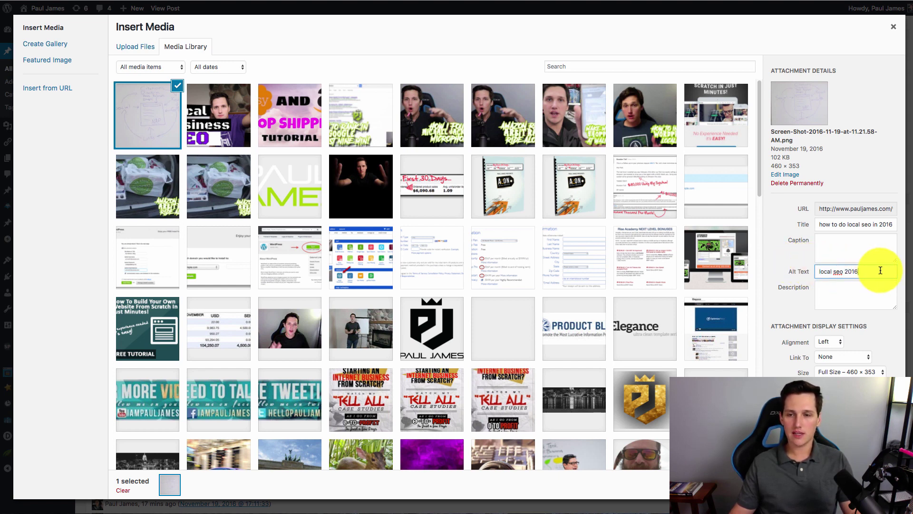
drag(880, 270, 806, 276)
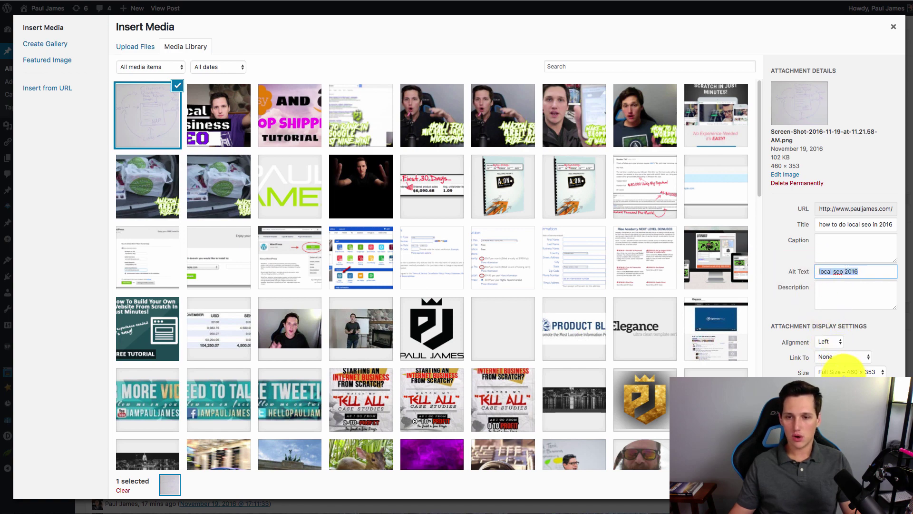
click(870, 490)
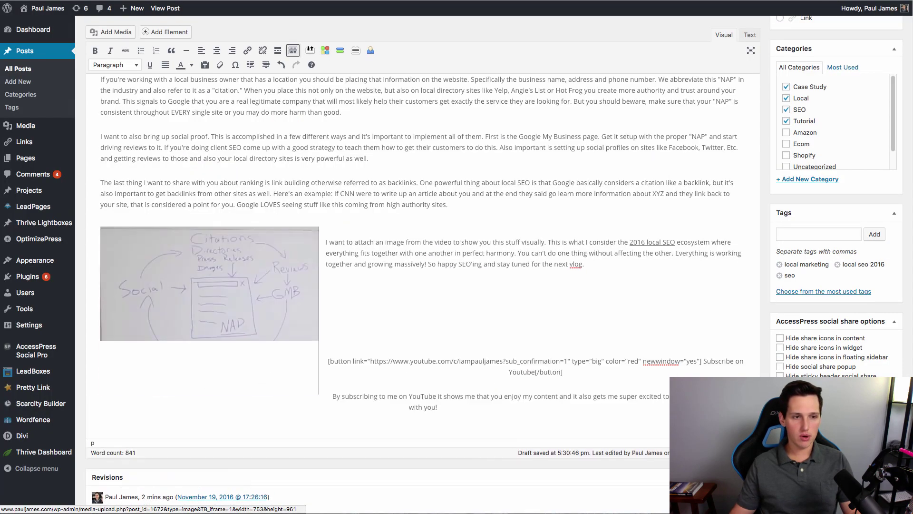
Step: Delete the extra blank lines around the inserted image
click(403, 388)
key(BackSpace)
key(BackSpace)
key(BackSpace)
key(BackSpace)
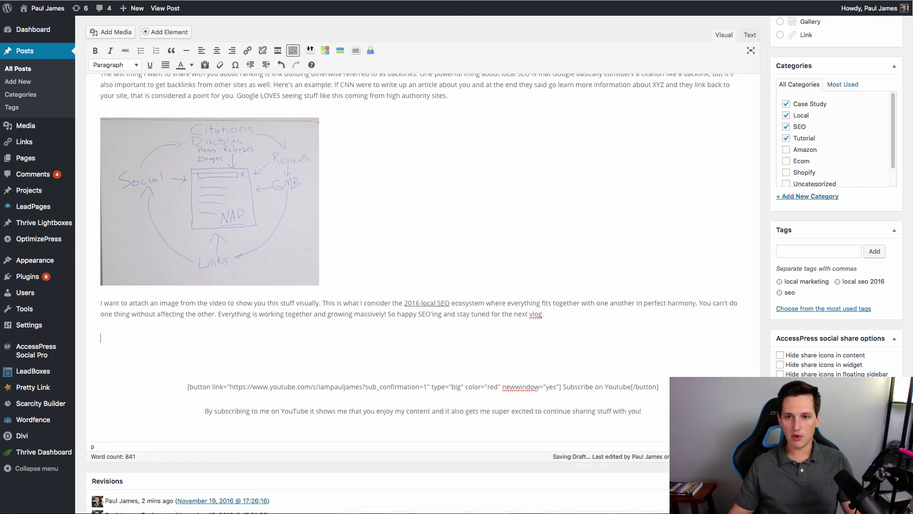
scroll(727, 291, up, 10)
Step: Update the post and view the live page's HTML source
click(881, 226)
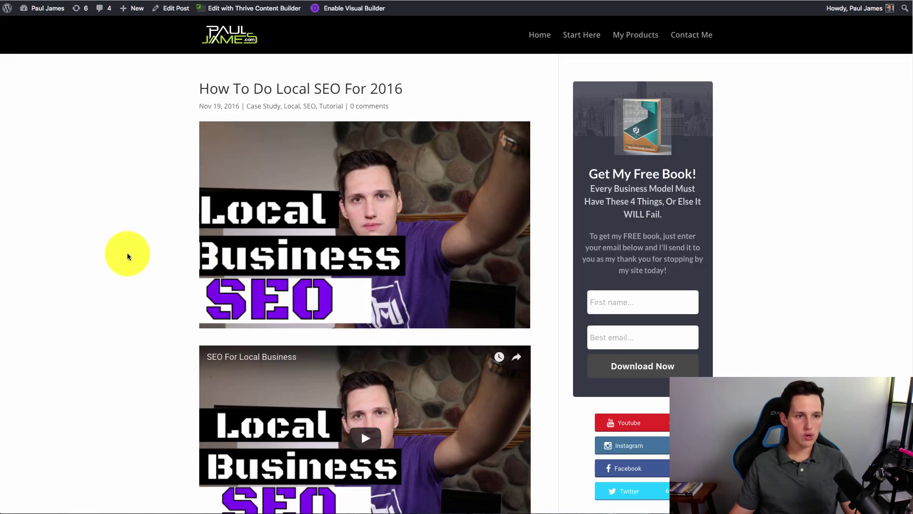
right_click(128, 253)
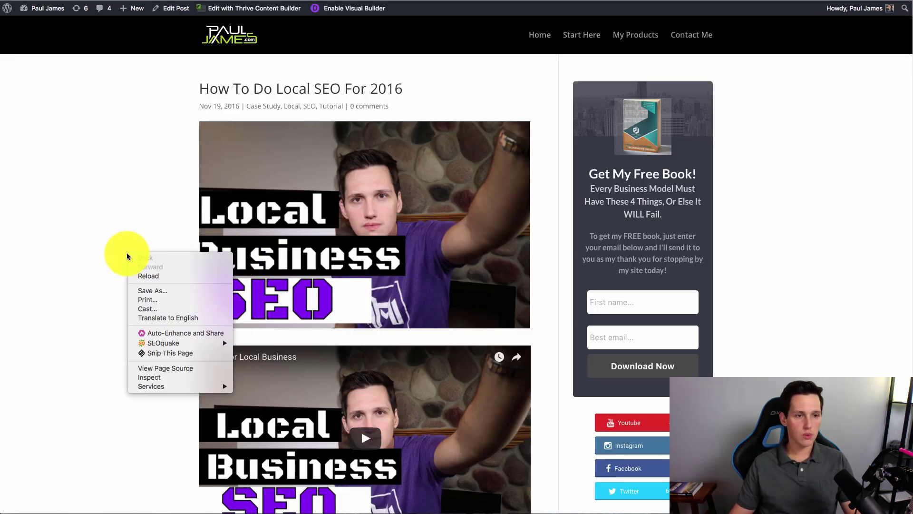
click(162, 371)
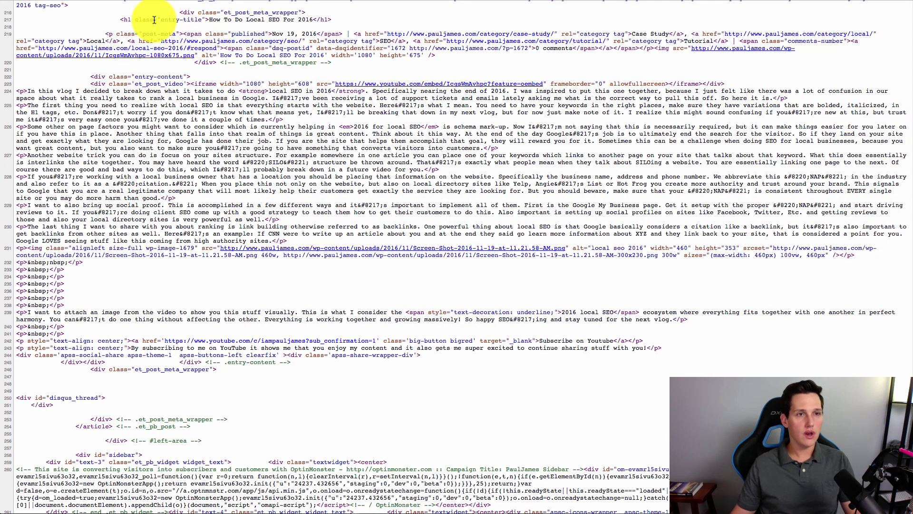
drag(129, 18, 316, 19)
click(234, 19)
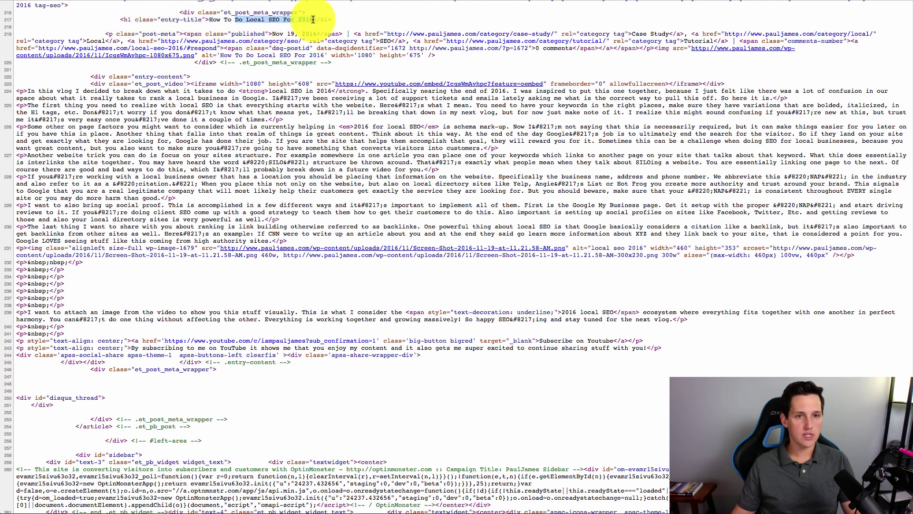
click(339, 122)
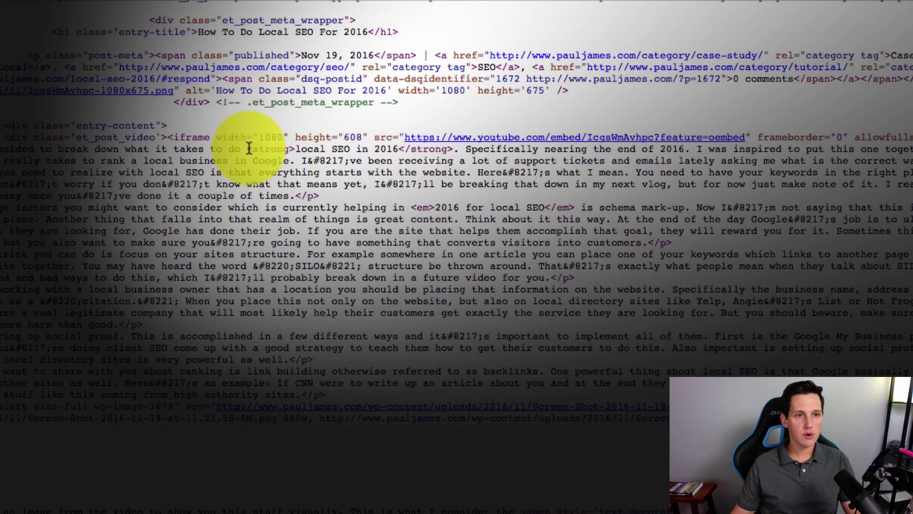
drag(247, 149, 448, 149)
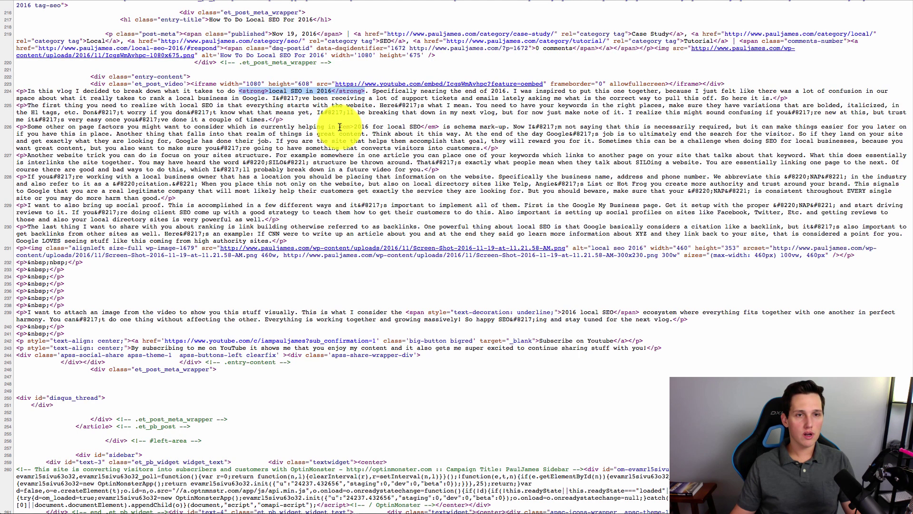
click(340, 127)
drag(350, 127, 435, 126)
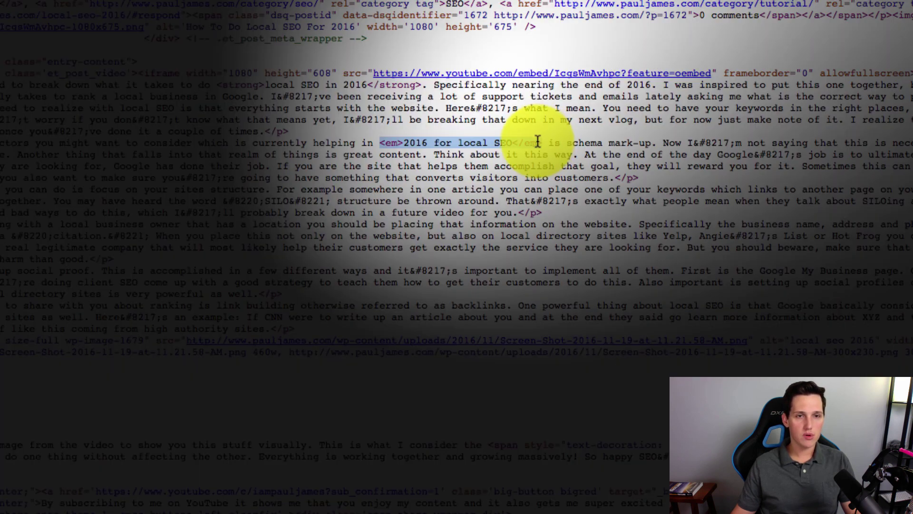
drag(542, 141, 511, 143)
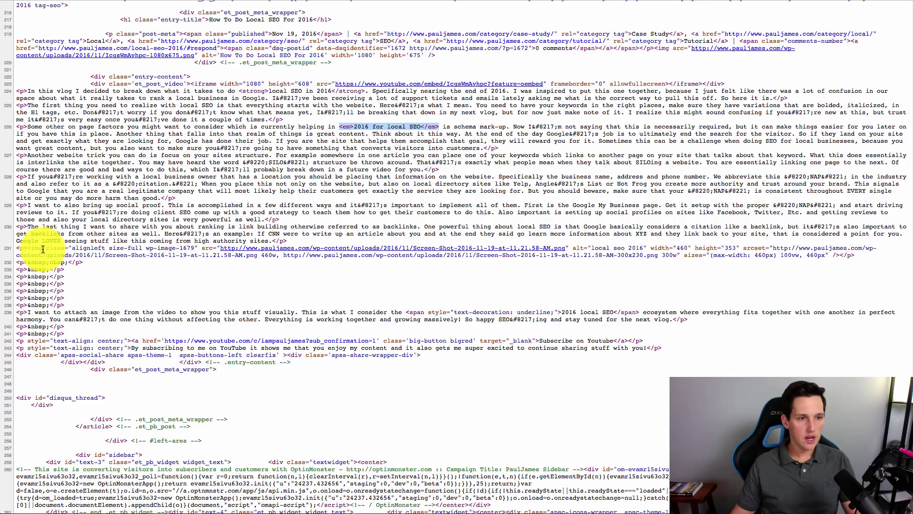
drag(28, 248, 643, 247)
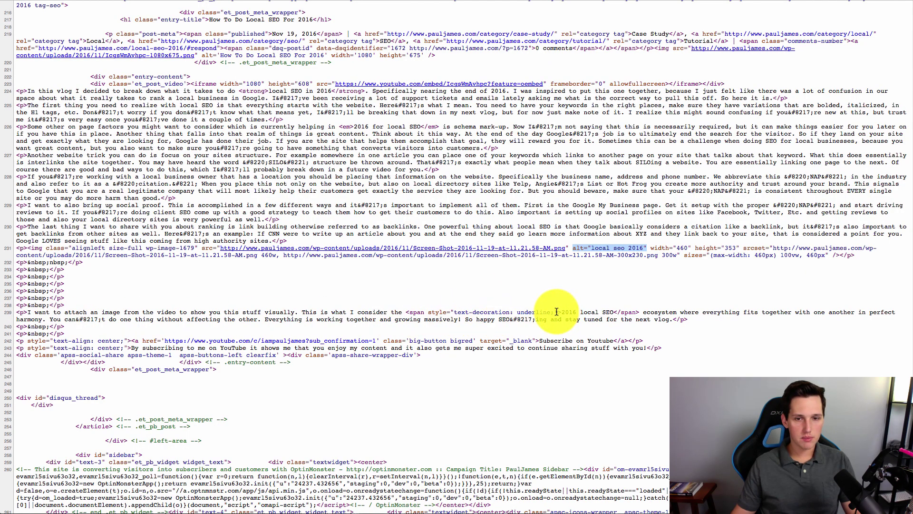
drag(406, 312, 504, 313)
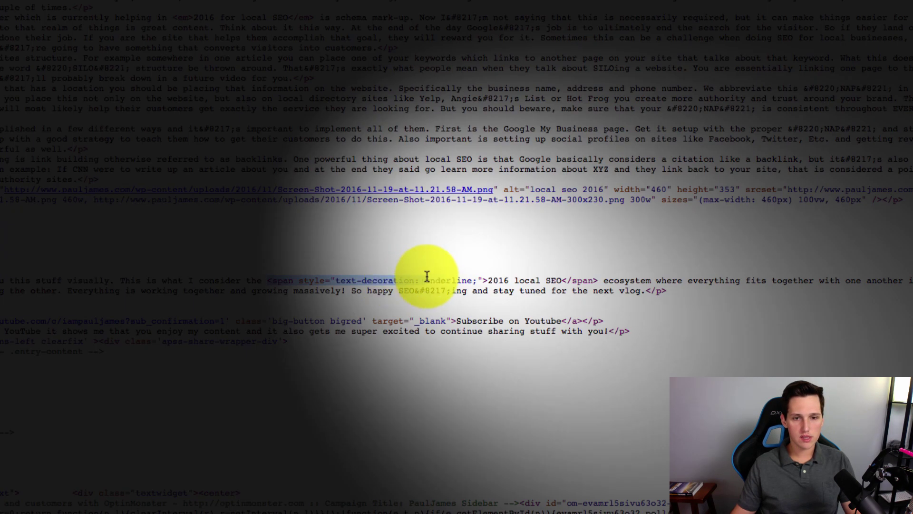
drag(427, 276, 589, 279)
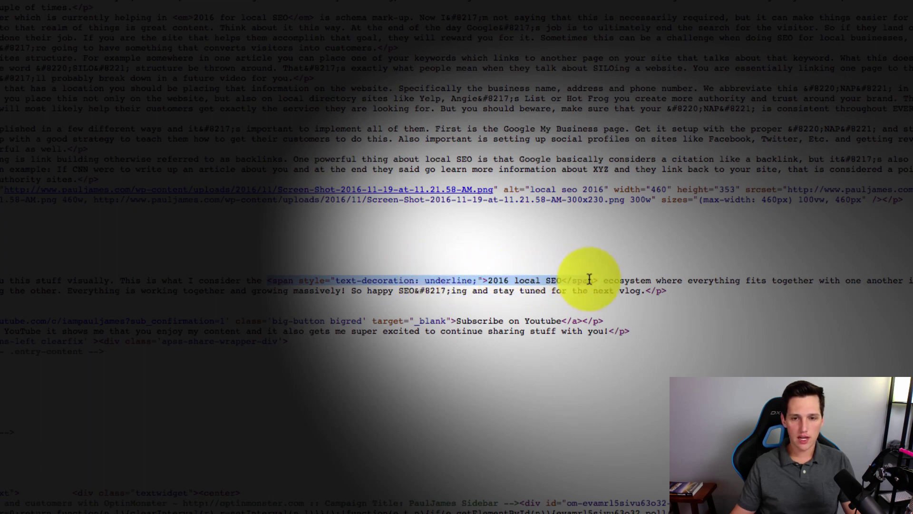
drag(487, 279, 562, 278)
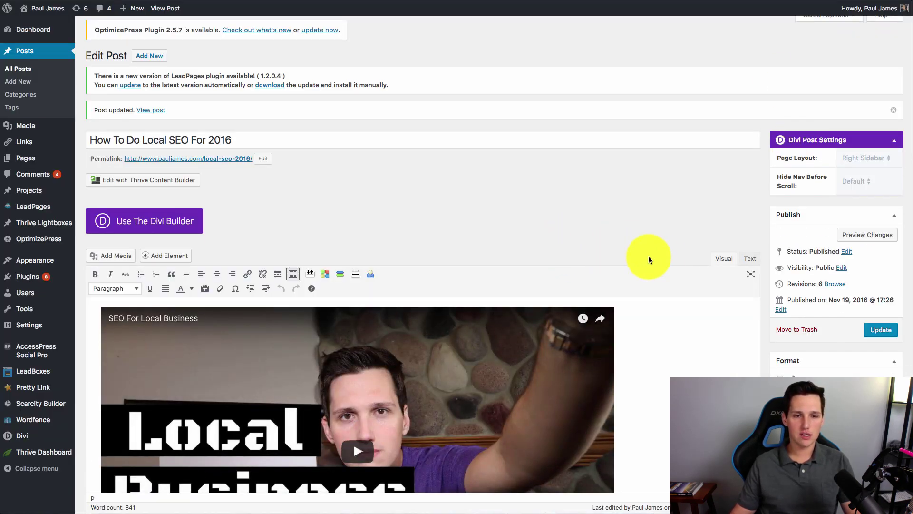
Step: Scroll the Edit Post page down to the post body text
scroll(608, 237, down, 10)
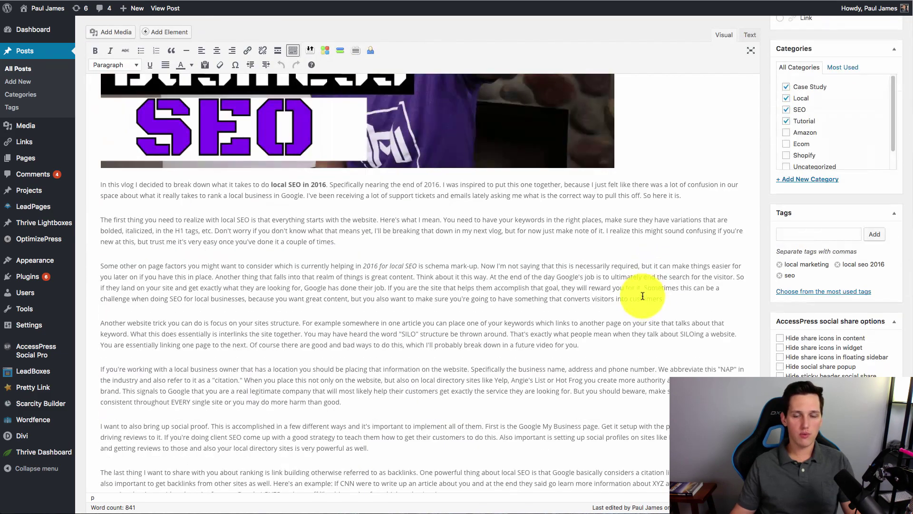